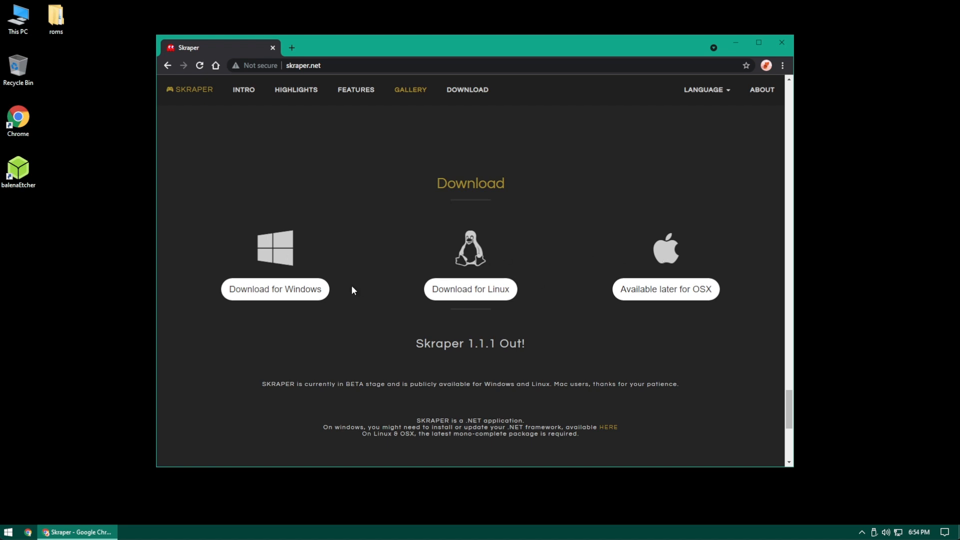
Download the Windows version of Skraper and dismiss the beta notice
{"action": "left_click", "coordinate": [278, 294]}
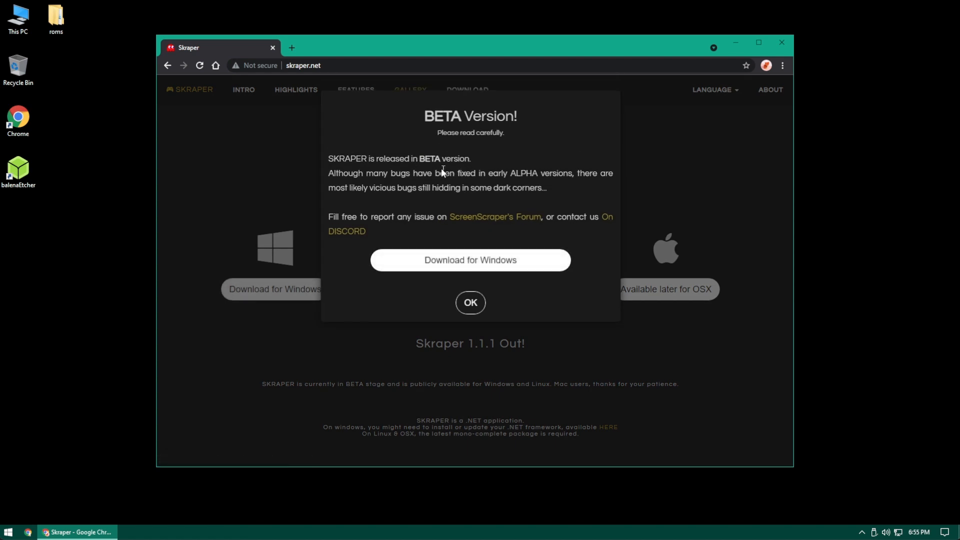
{"action": "left_click", "coordinate": [474, 267]}
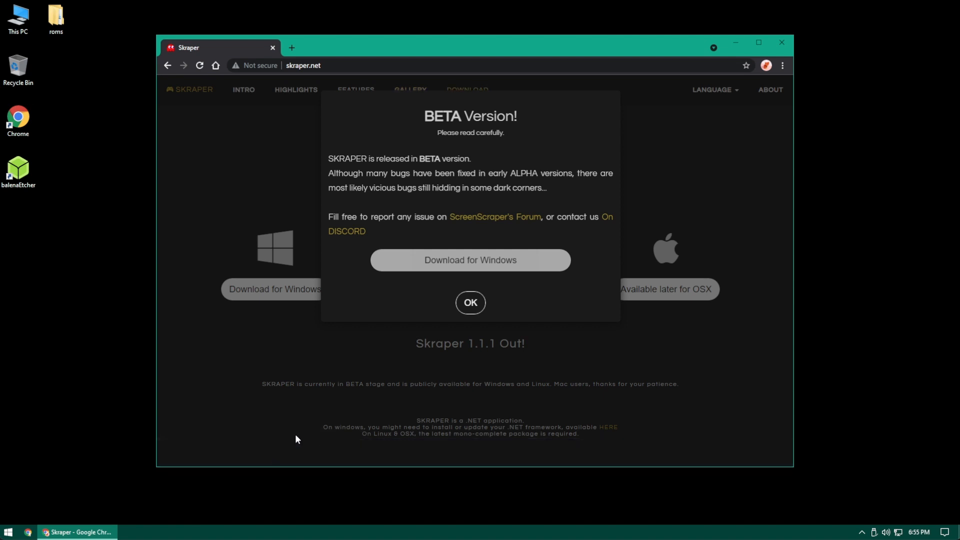
{"action": "left_click", "coordinate": [470, 304]}
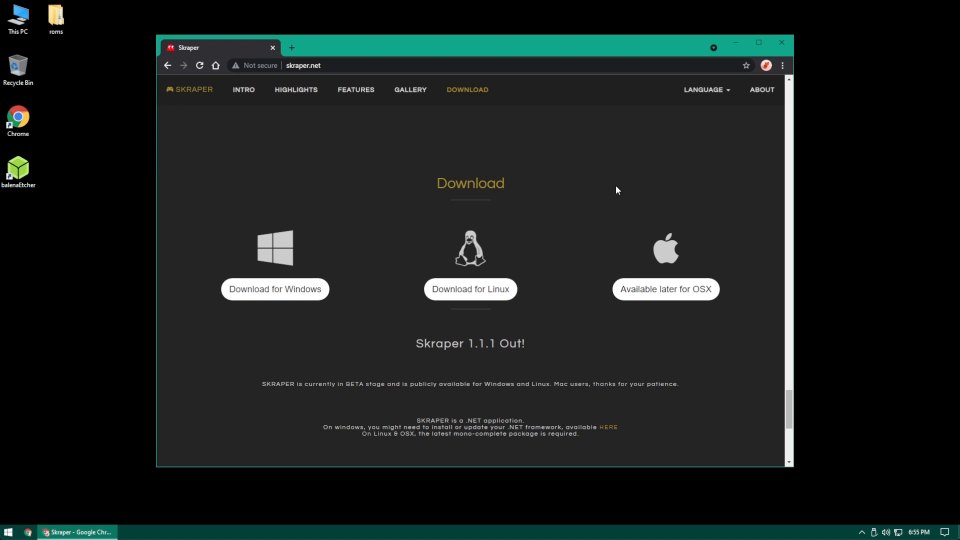
Show the downloaded Skraper-1.1.1.7z archive in its folder and close the browser
{"action": "left_click", "coordinate": [783, 65]}
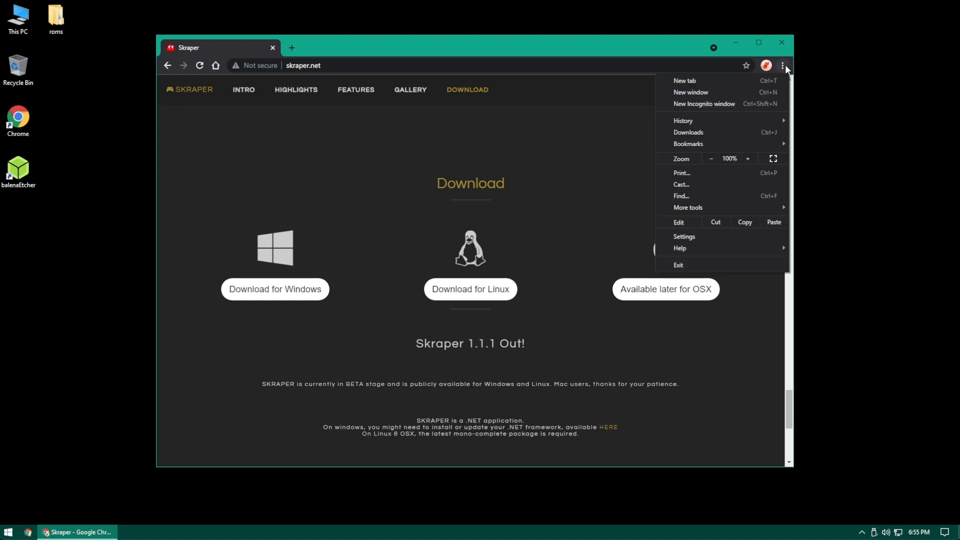
{"action": "left_click", "coordinate": [726, 133]}
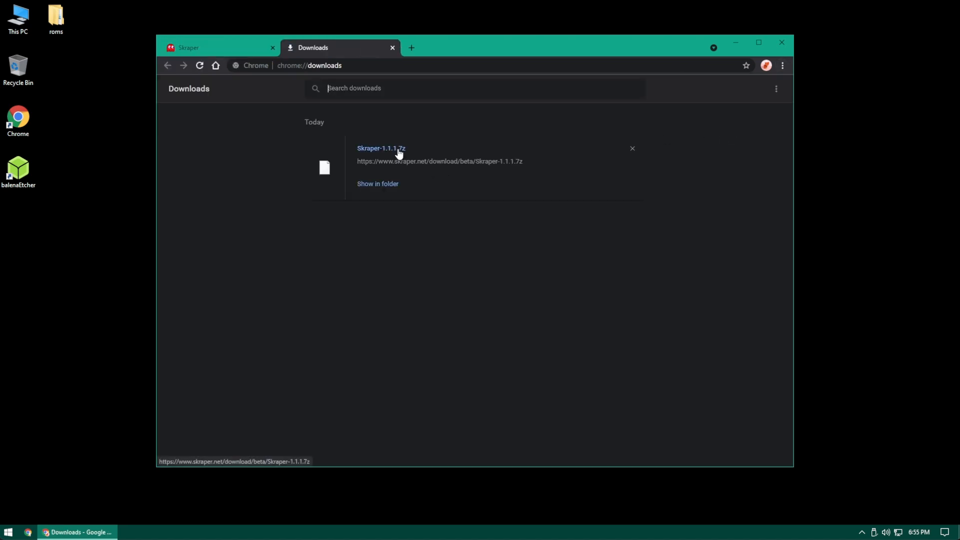
{"action": "left_click", "coordinate": [389, 186]}
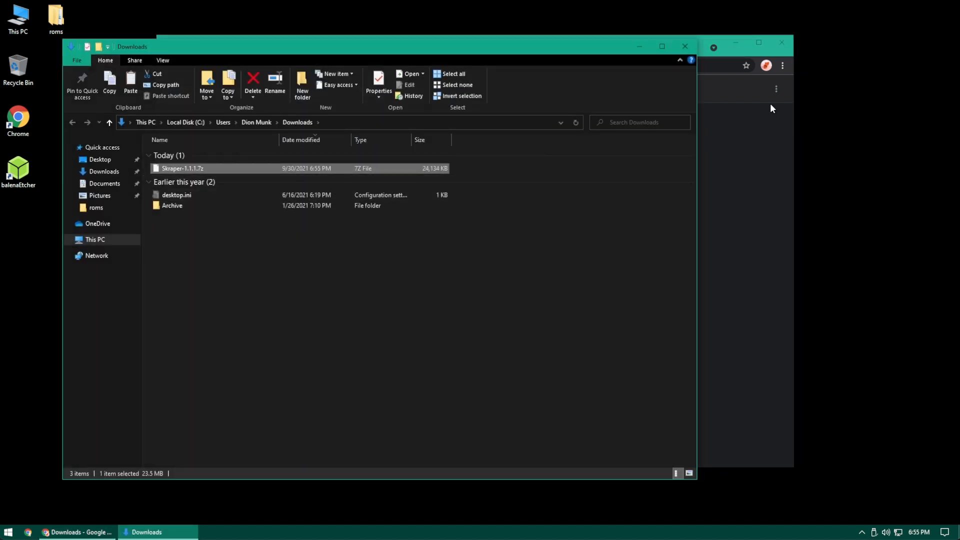
{"action": "left_click", "coordinate": [788, 45]}
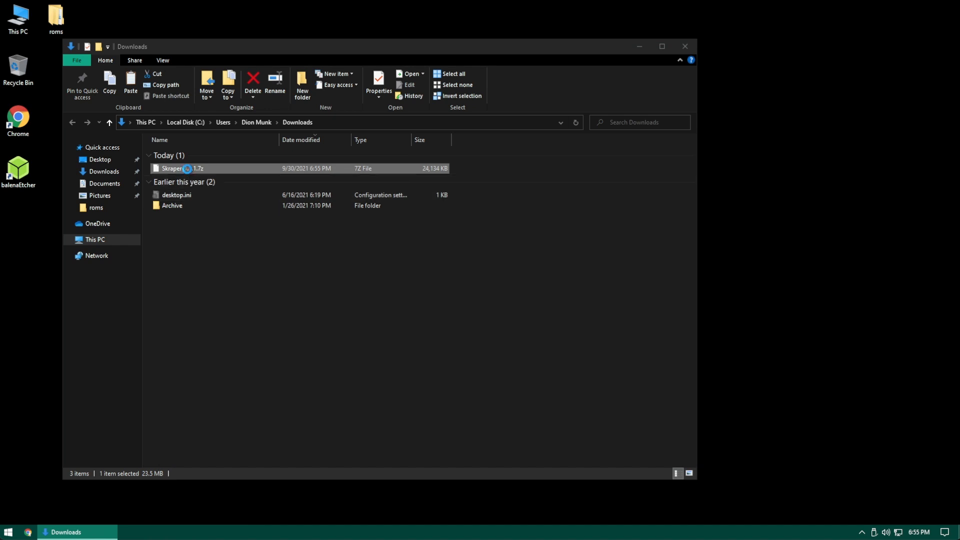
Extract Skraper-1.1.1.7z with 7-Zip into a Skraper-1.1.1 subfolder
{"action": "right_click", "coordinate": [187, 169]}
{"action": "mouse_move", "coordinate": [244, 199]}
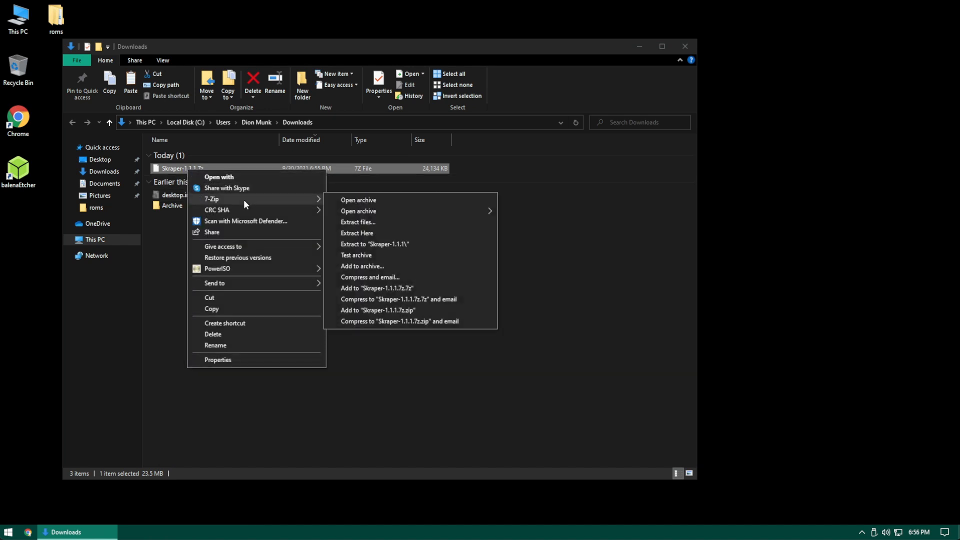
{"action": "left_click", "coordinate": [399, 244]}
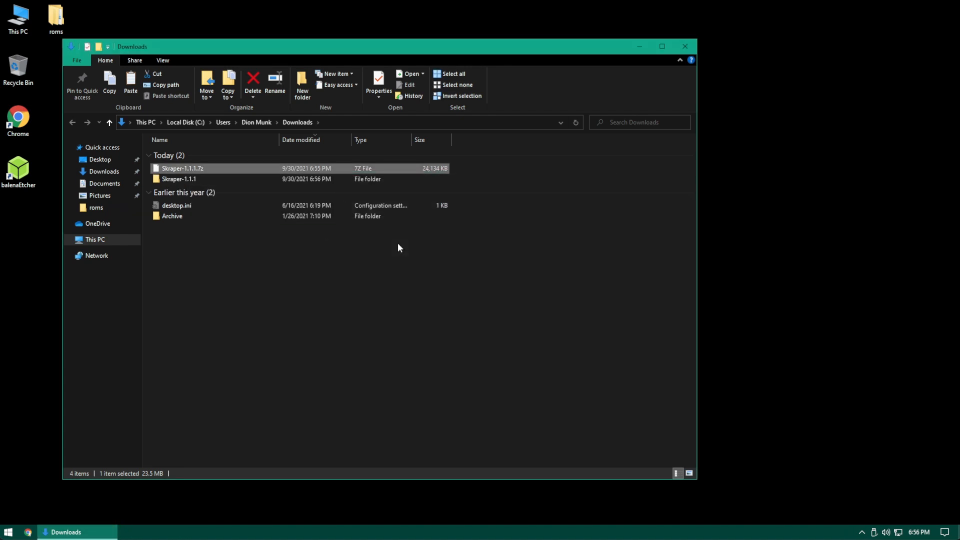
Launch SkraperUI.exe from the extracted Skraper-1.1.1 folder and close the folder window
{"action": "left_click", "coordinate": [198, 181]}
{"action": "double_click", "coordinate": [198, 181]}
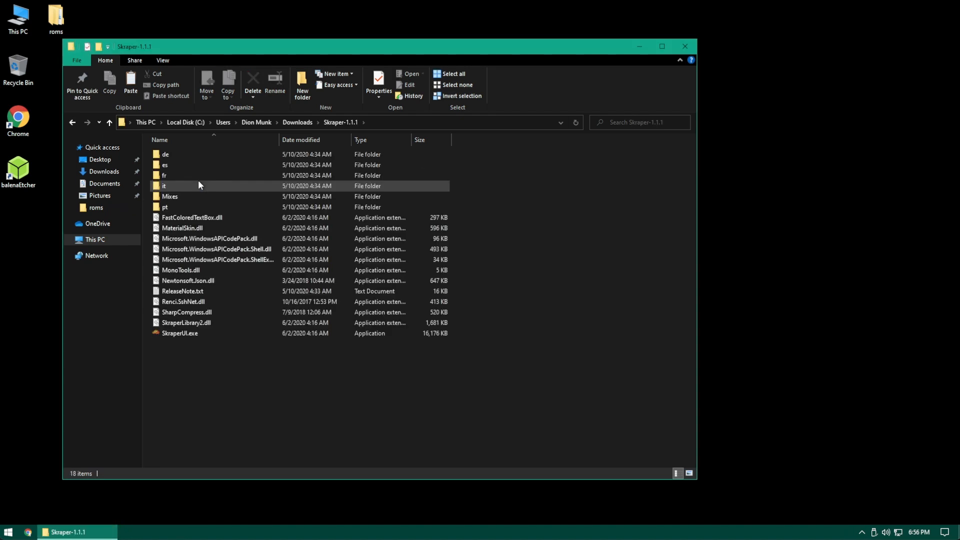
{"action": "left_click", "coordinate": [196, 333]}
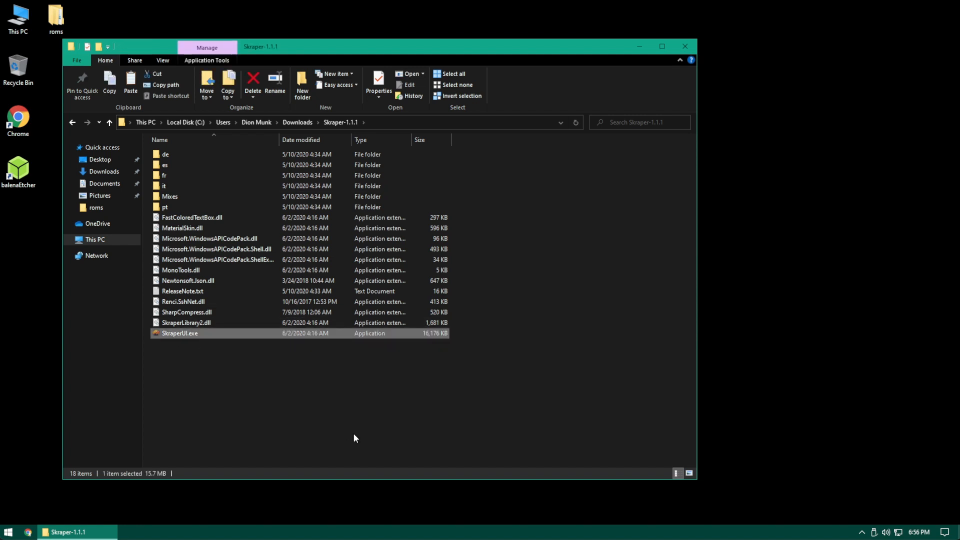
{"action": "double_click", "coordinate": [183, 334]}
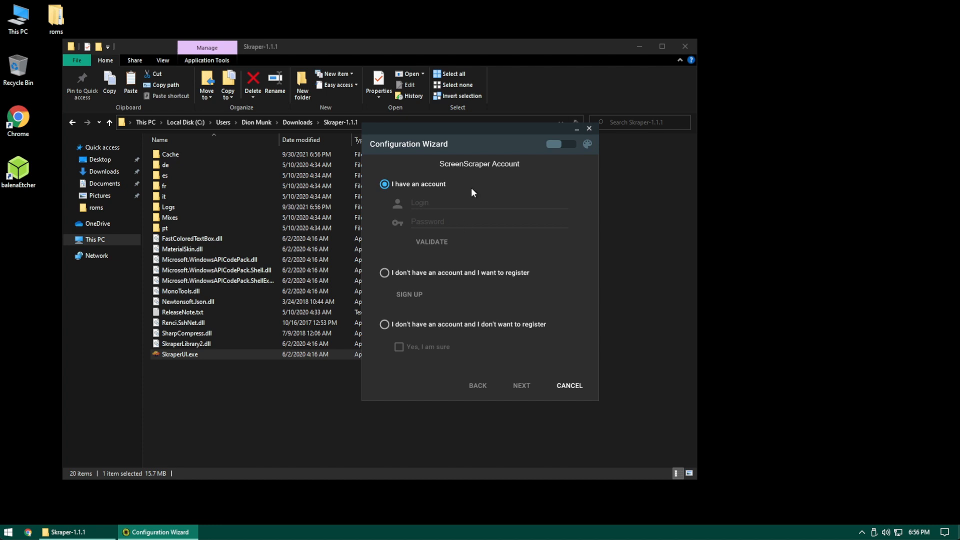
{"action": "left_click", "coordinate": [687, 46]}
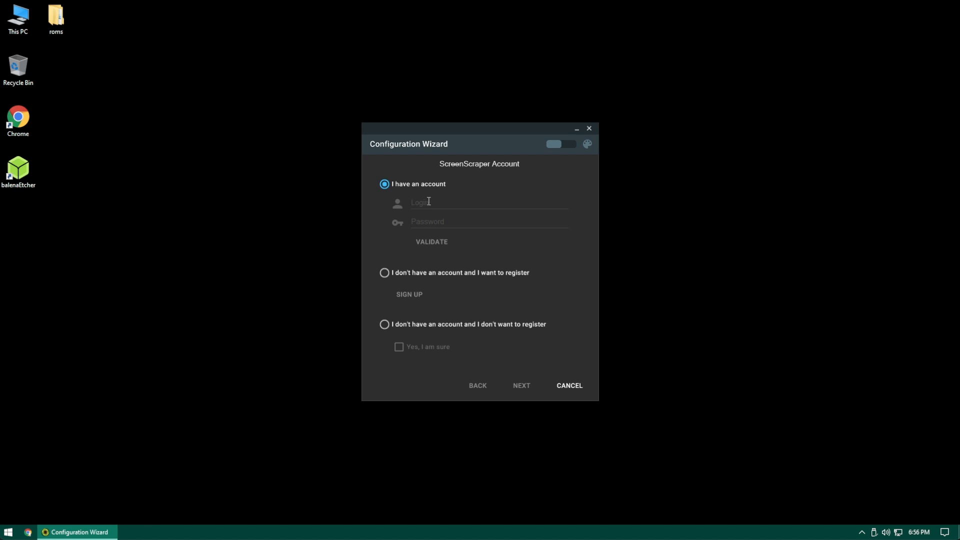
Continue the wizard without a ScreenScraper account or registration, confirming the choice, and select Retropie as the front-end
{"action": "left_click", "coordinate": [385, 325]}
{"action": "left_click", "coordinate": [398, 346]}
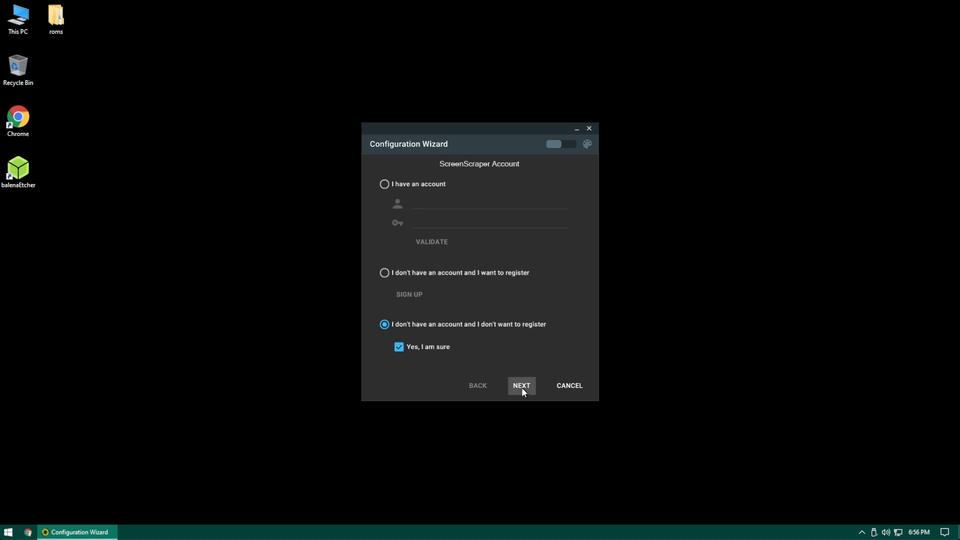
{"action": "left_click", "coordinate": [521, 387]}
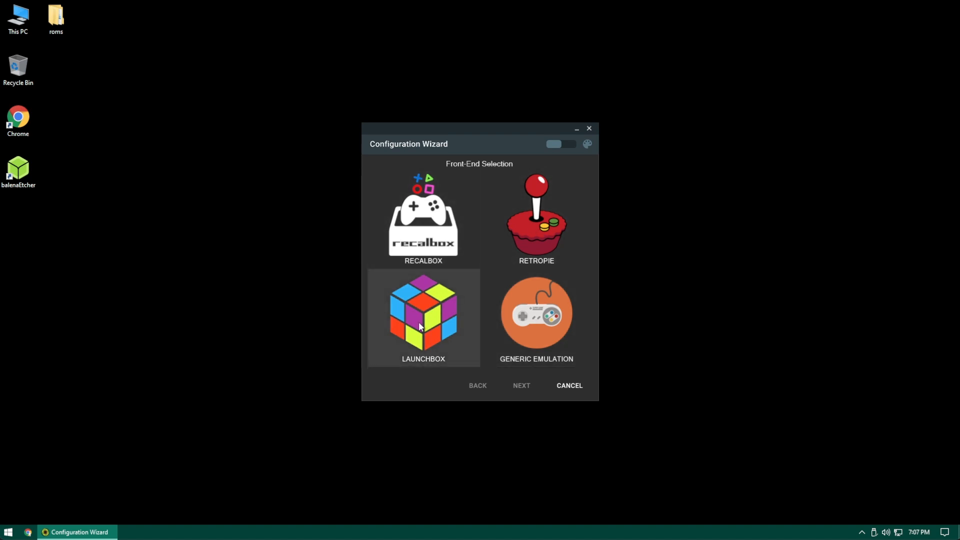
{"action": "left_click", "coordinate": [536, 224]}
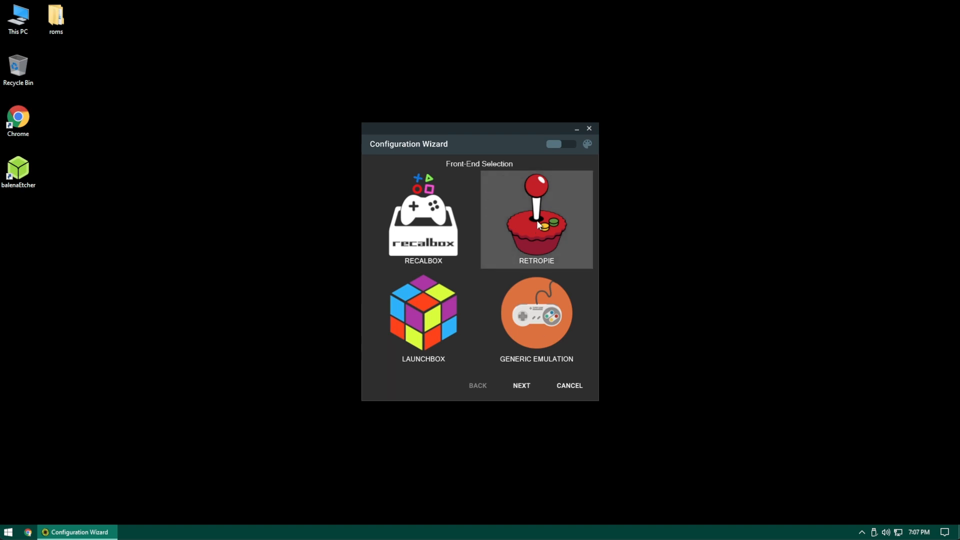
{"action": "left_click", "coordinate": [523, 389]}
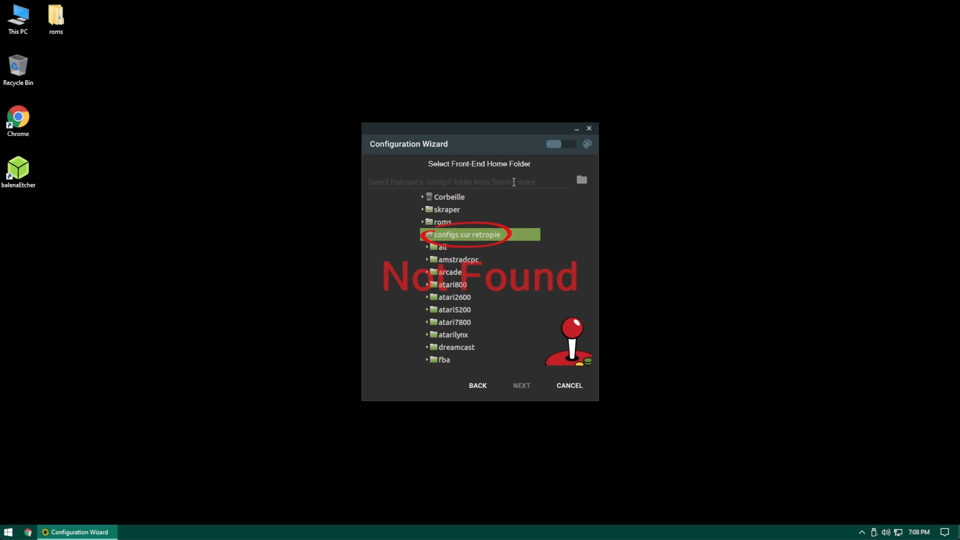
{"action": "left_click", "coordinate": [583, 180]}
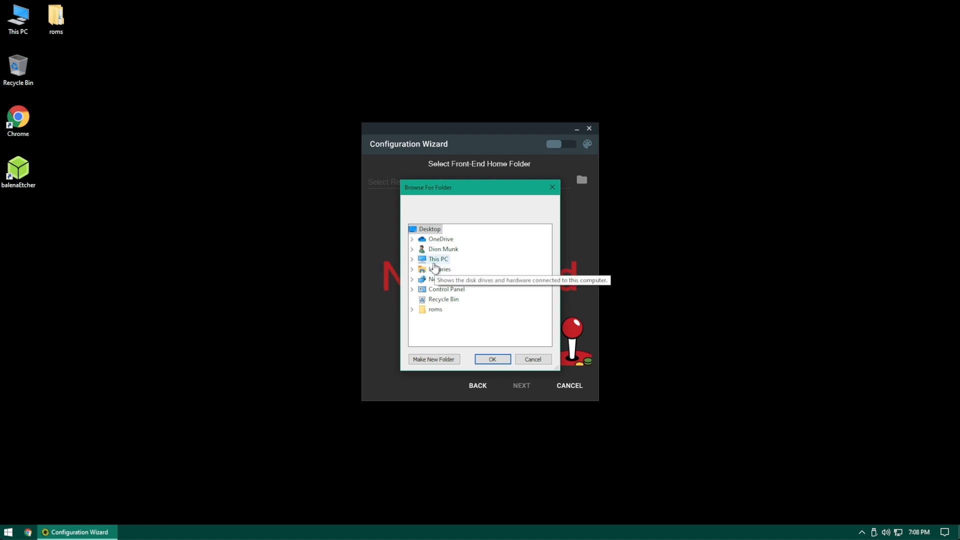
{"action": "left_click", "coordinate": [533, 359]}
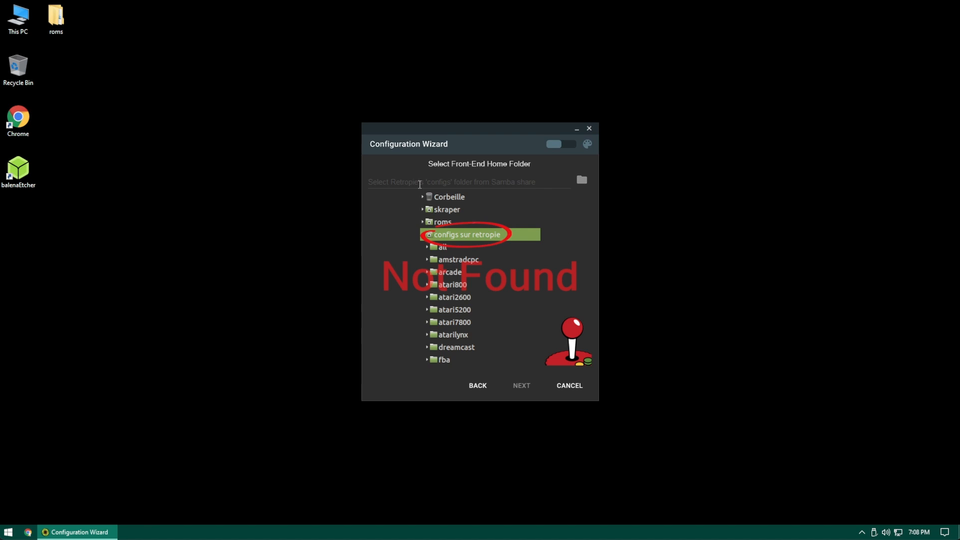
{"action": "left_click", "coordinate": [583, 180]}
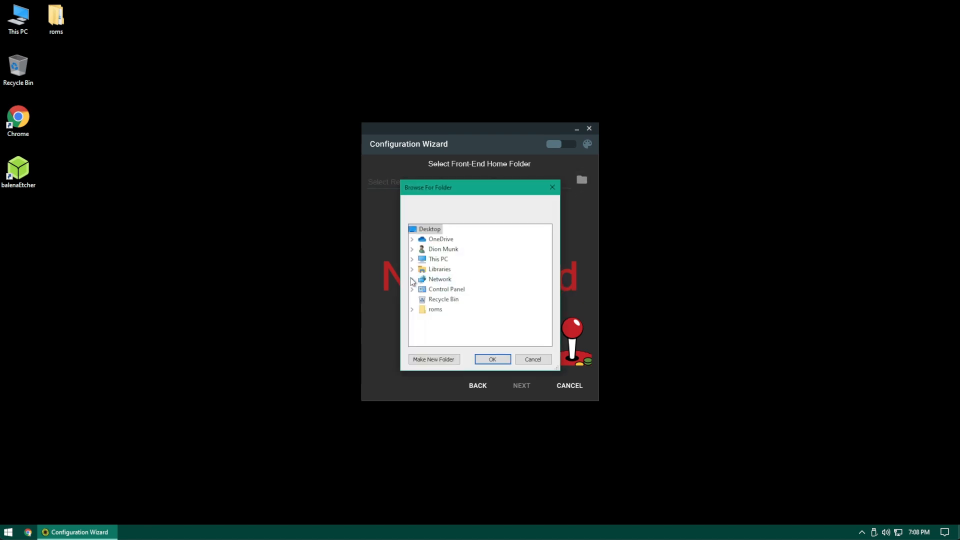
{"action": "left_click", "coordinate": [411, 280]}
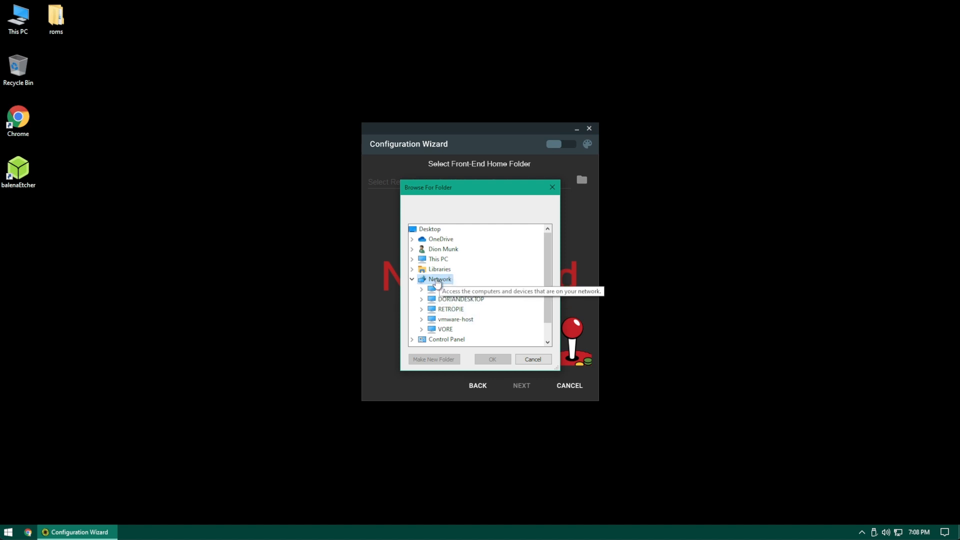
{"action": "left_click", "coordinate": [411, 280]}
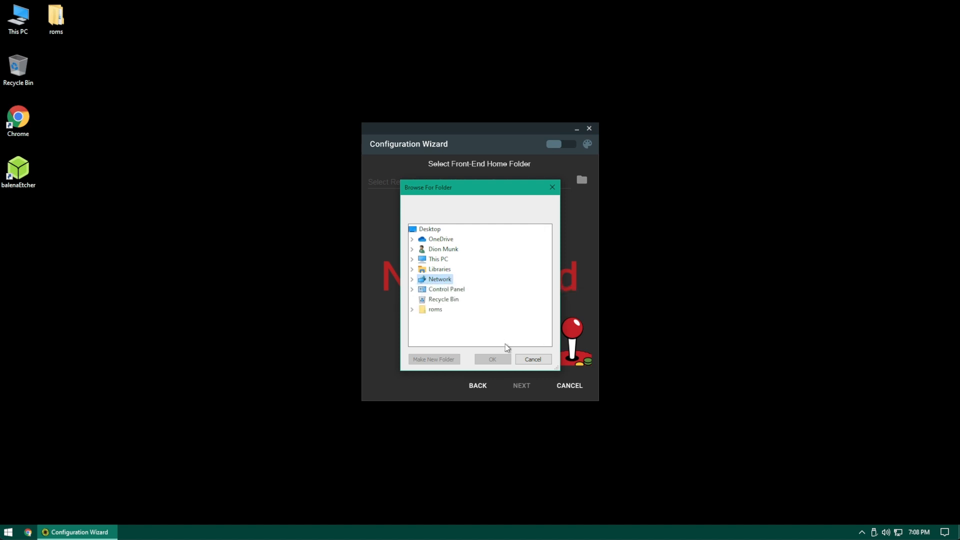
{"action": "left_click", "coordinate": [530, 361]}
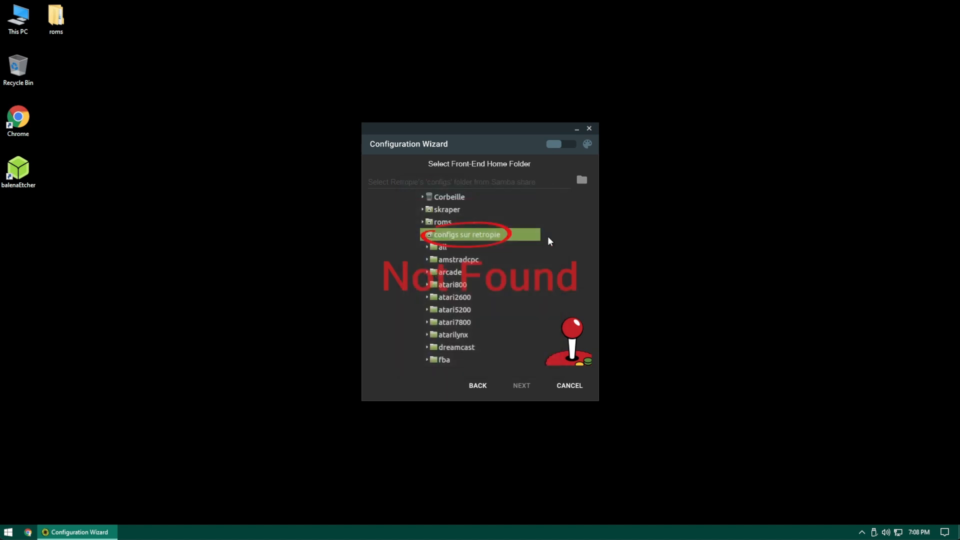
{"action": "left_click", "coordinate": [582, 181]}
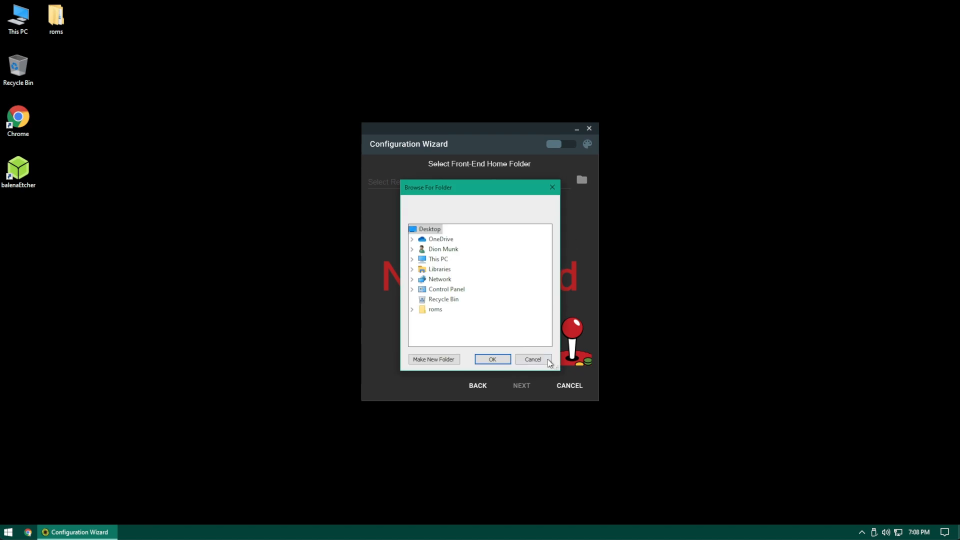
{"action": "left_click", "coordinate": [532, 357]}
Set the front-end home folder to \\10.0.0.43\configs and continue to the games and roms page
{"action": "left_click", "coordinate": [446, 182]}
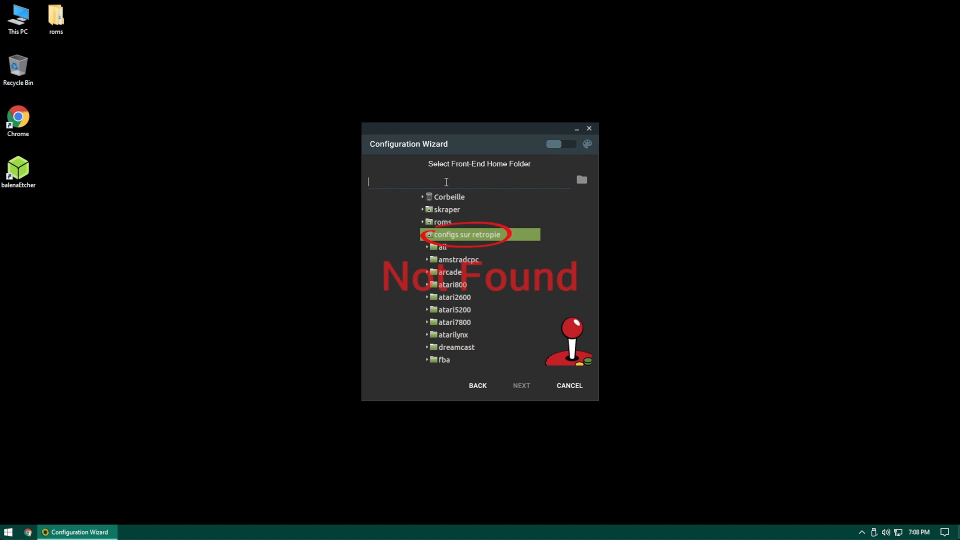
{"action": "type", "text": "\\\\10.0.0.43\\configs"}
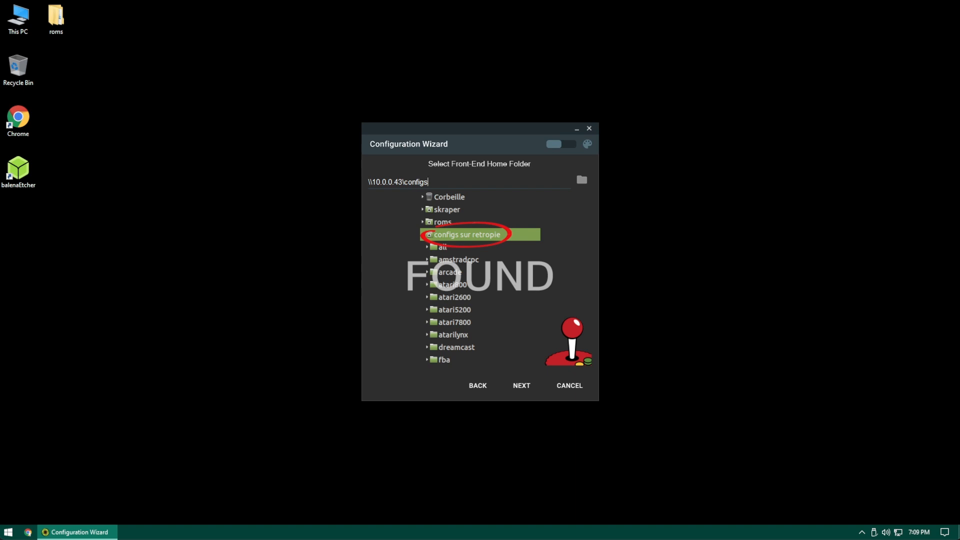
{"action": "left_click", "coordinate": [522, 386]}
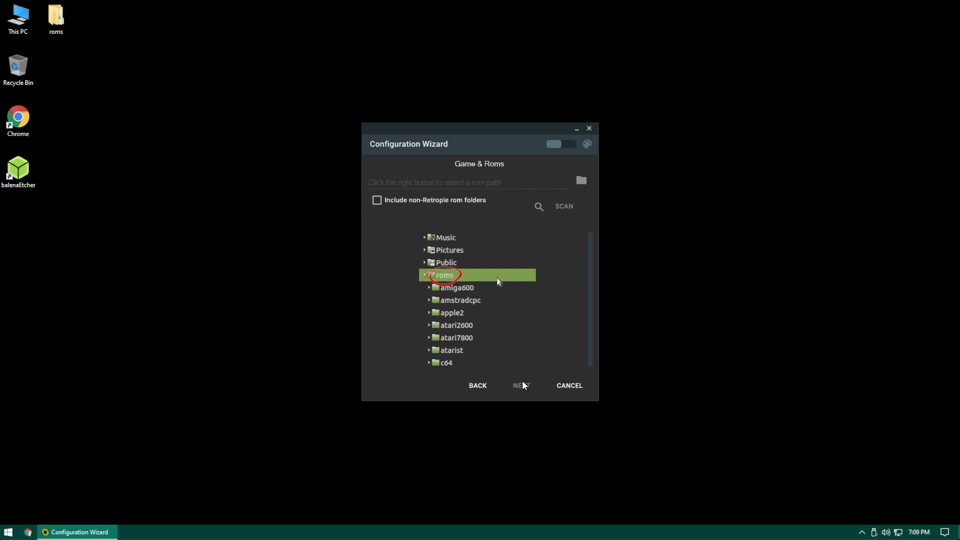
Set the rom path to \\10.0.0.43\roms and scan it for systems
{"action": "left_click", "coordinate": [416, 183]}
{"action": "type", "text": "\\\\10.0.0.43\\roms"}
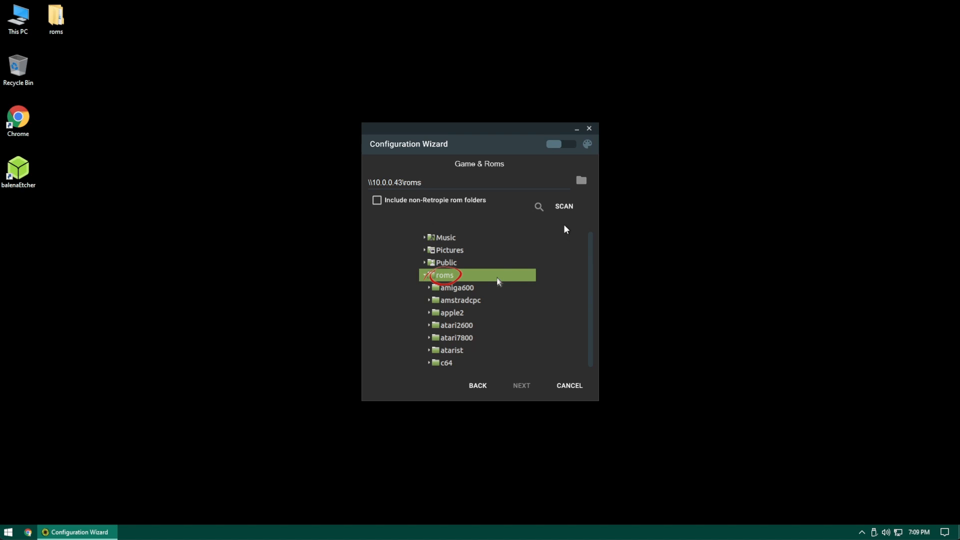
{"action": "left_click", "coordinate": [566, 208]}
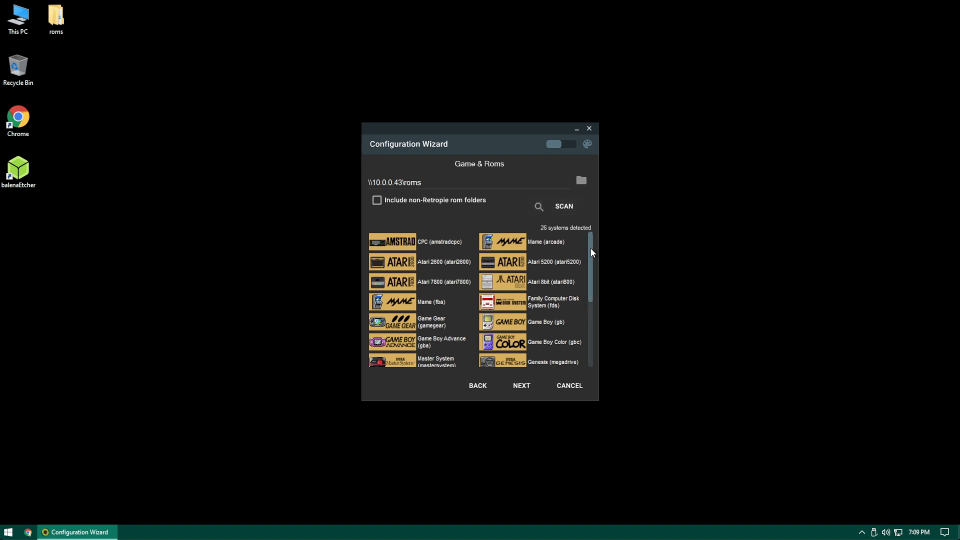
Review the detected systems, then accept them with the default Retropie media to complete the configuration wizard
{"action": "left_click_drag", "start_coordinate": [592, 252], "coordinate": [594, 307]}
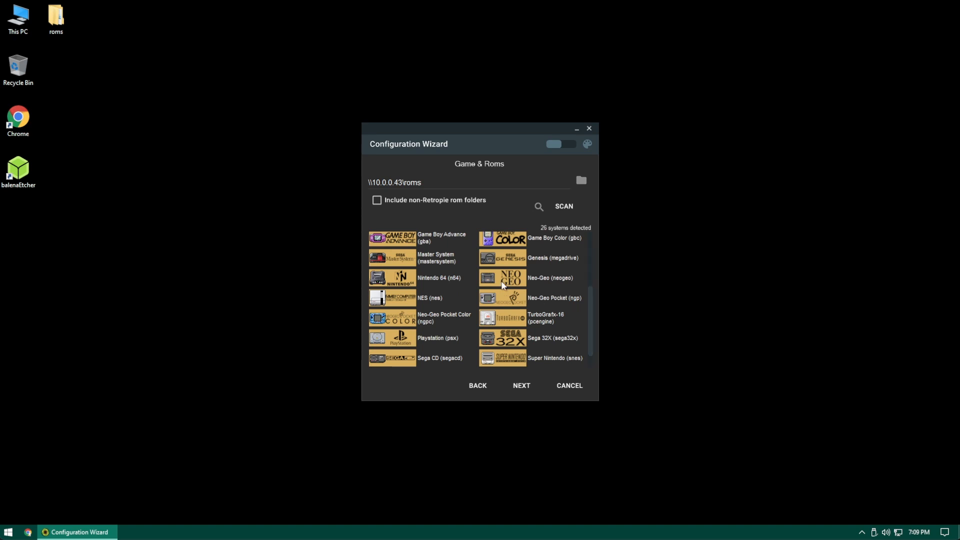
{"action": "scroll", "coordinate": [503, 285], "scroll_direction": "down", "scroll_amount": 1}
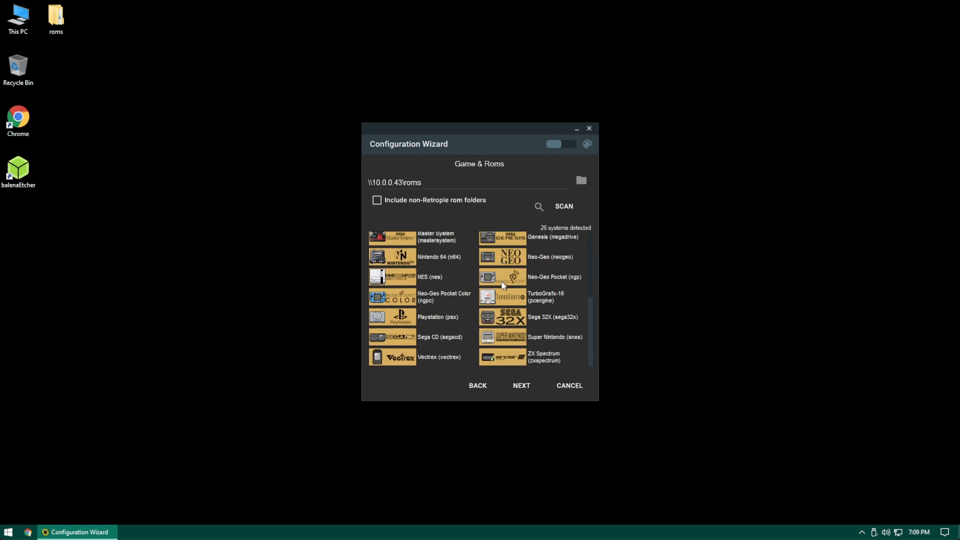
{"action": "scroll", "coordinate": [520, 343], "scroll_direction": "up", "scroll_amount": 6}
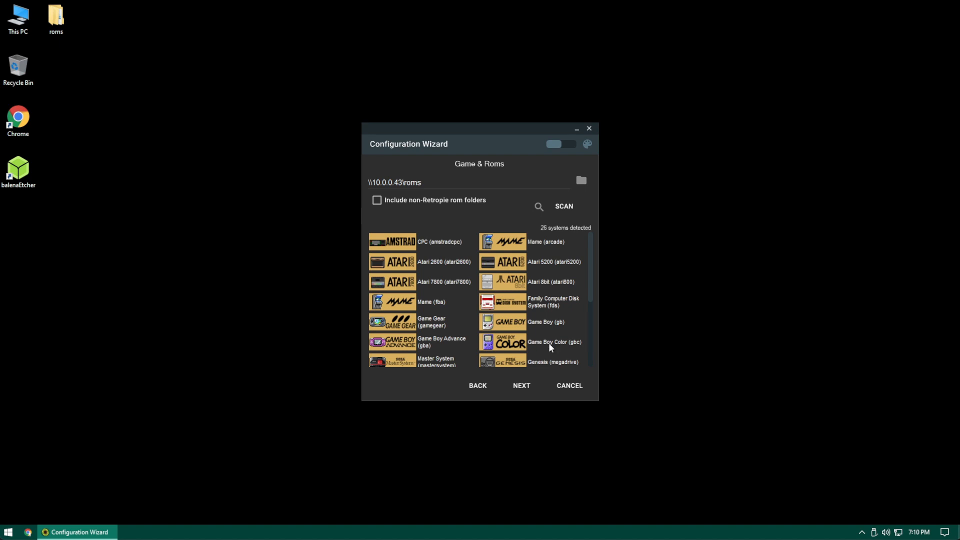
{"action": "left_click_drag", "start_coordinate": [594, 272], "coordinate": [591, 338]}
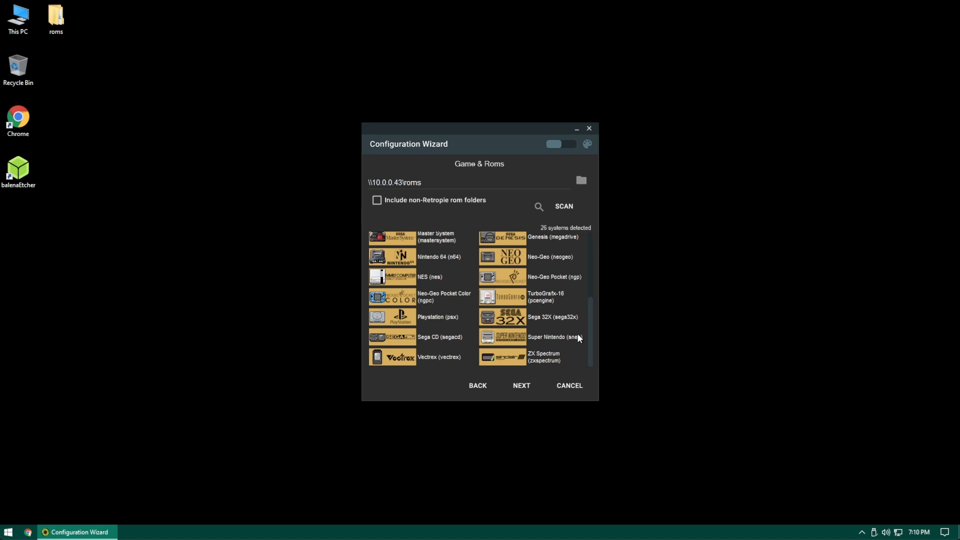
{"action": "left_click", "coordinate": [520, 387]}
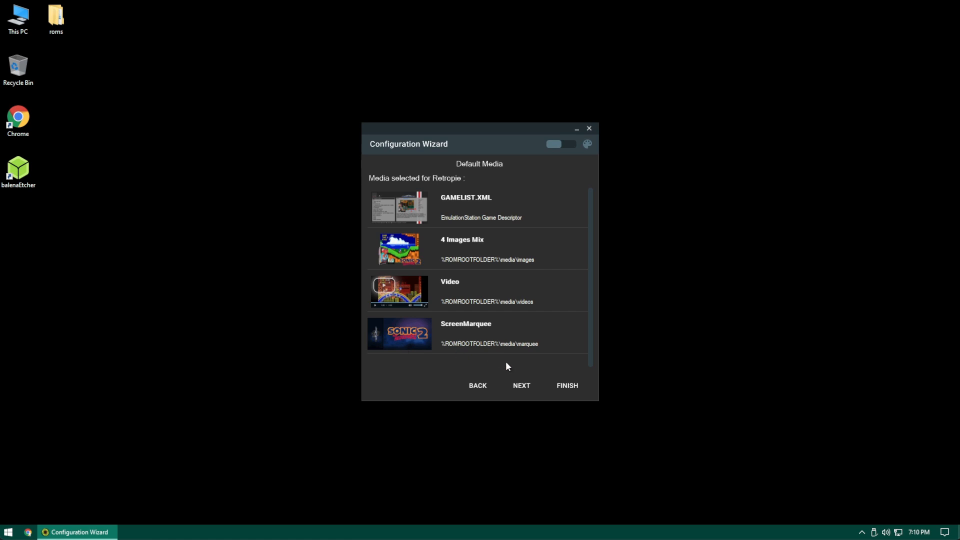
{"action": "left_click", "coordinate": [522, 385]}
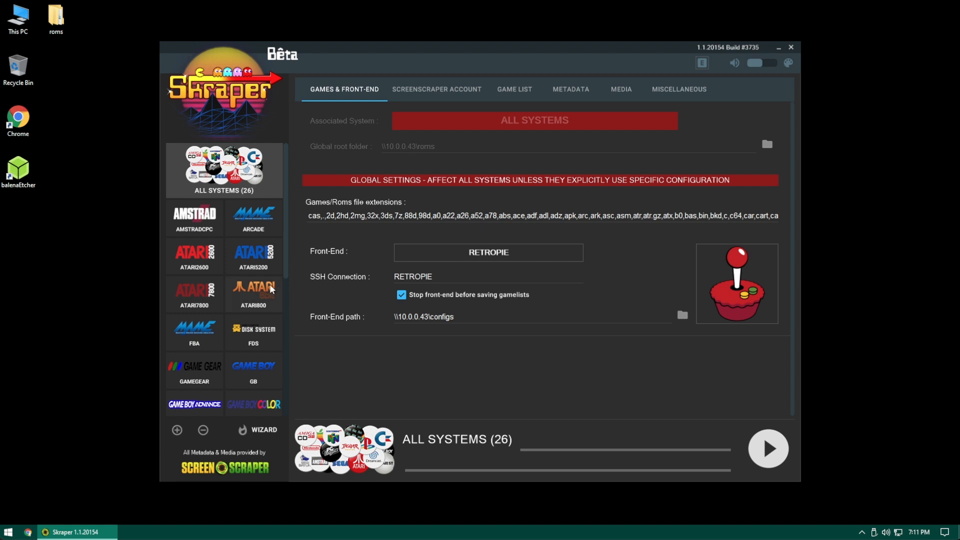
Remove the PlayStation (psx) system from the list of systems and confirm the removal
{"action": "left_click_drag", "start_coordinate": [286, 263], "coordinate": [294, 408]}
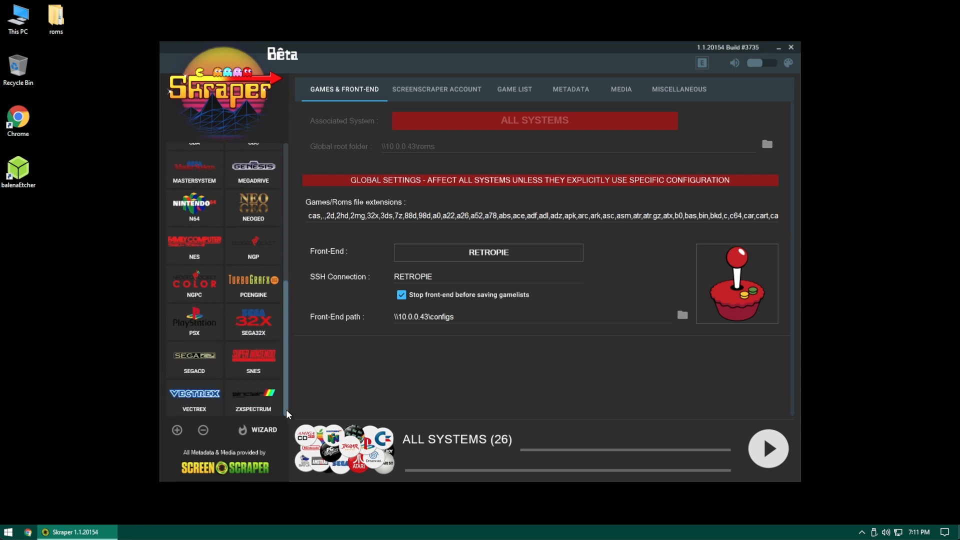
{"action": "left_click", "coordinate": [259, 355]}
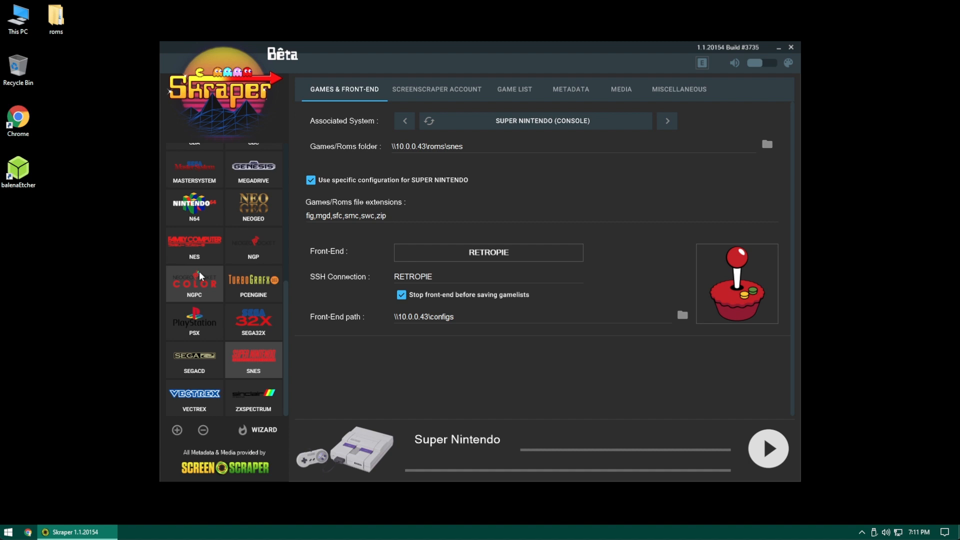
{"action": "left_click", "coordinate": [202, 319]}
{"action": "left_click", "coordinate": [203, 431]}
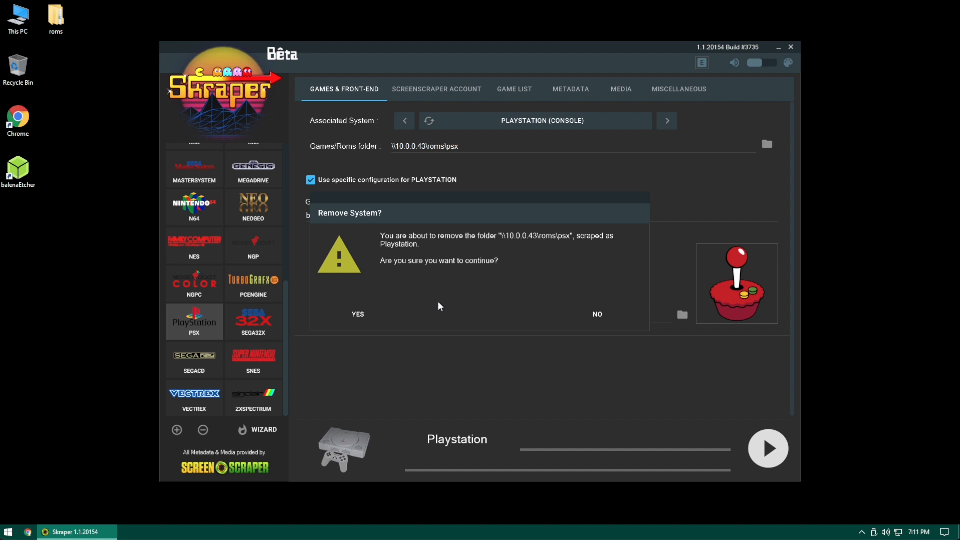
{"action": "left_click", "coordinate": [358, 315]}
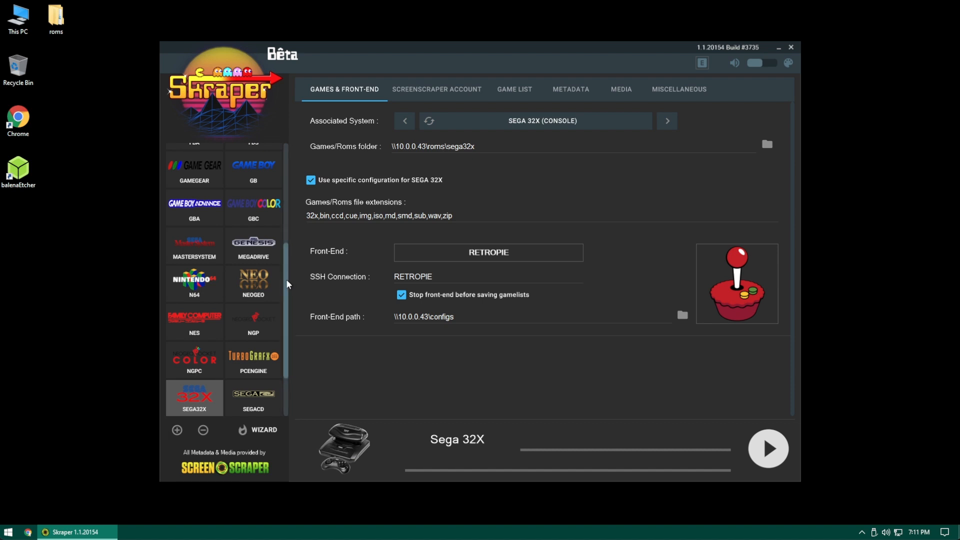
Examine the SNES system's configuration and the global settings that apply to all systems
{"action": "left_click_drag", "start_coordinate": [288, 282], "coordinate": [287, 329]}
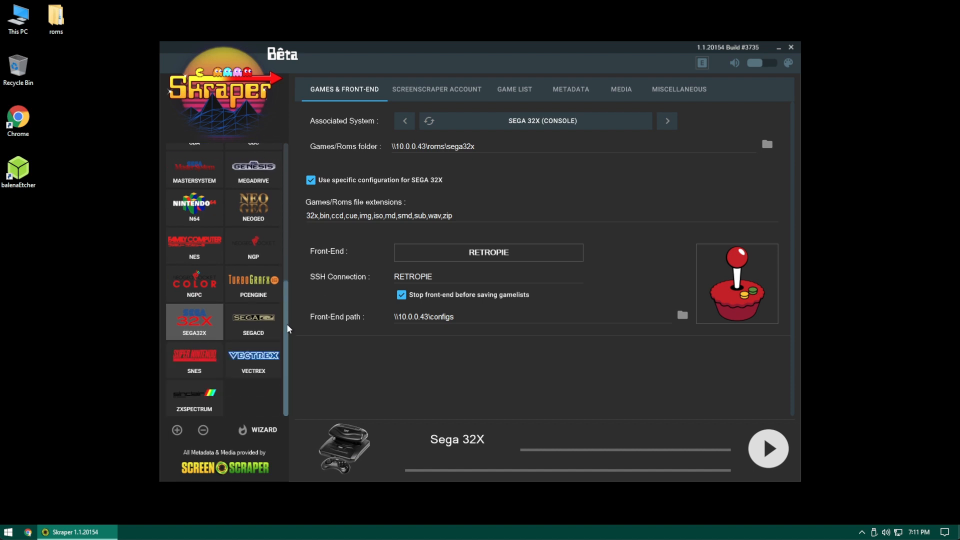
{"action": "left_click", "coordinate": [199, 359]}
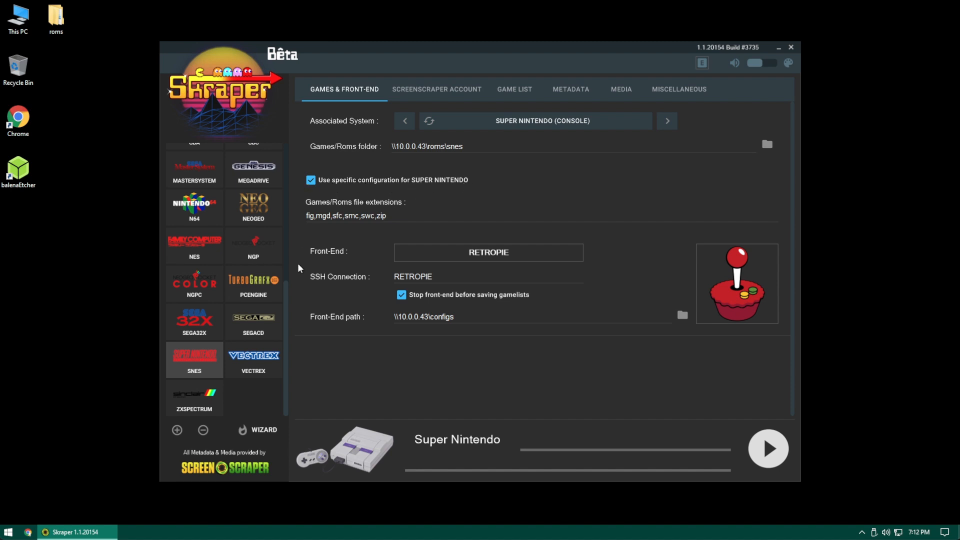
{"action": "scroll", "coordinate": [289, 189], "scroll_direction": "up", "scroll_amount": 5}
{"action": "scroll", "coordinate": [289, 188], "scroll_direction": "up", "scroll_amount": 2}
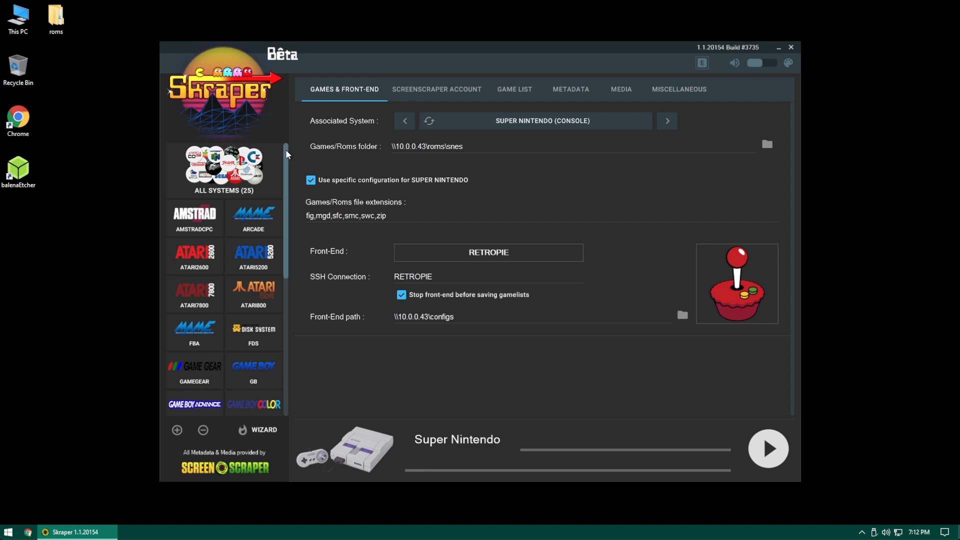
{"action": "left_click", "coordinate": [225, 172]}
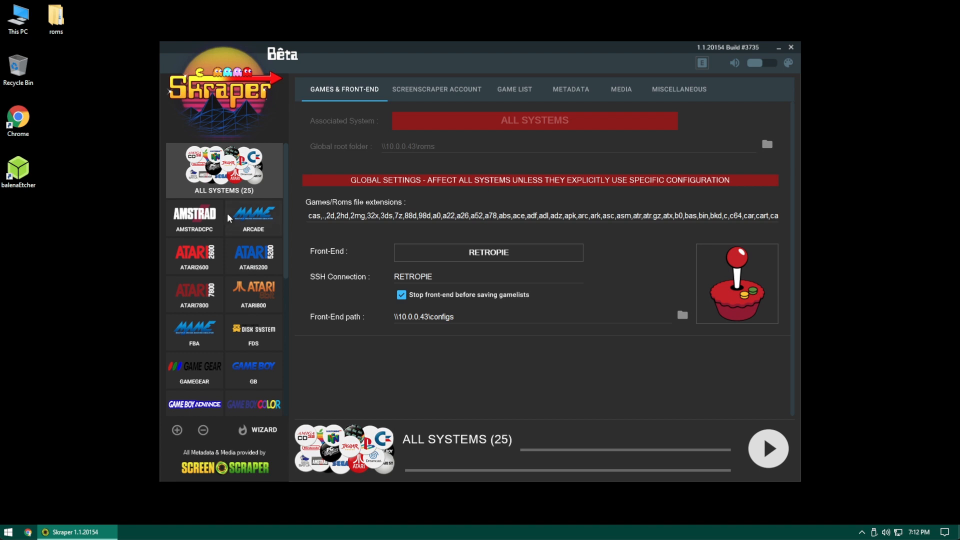
{"action": "left_click_drag", "start_coordinate": [286, 198], "coordinate": [296, 345]}
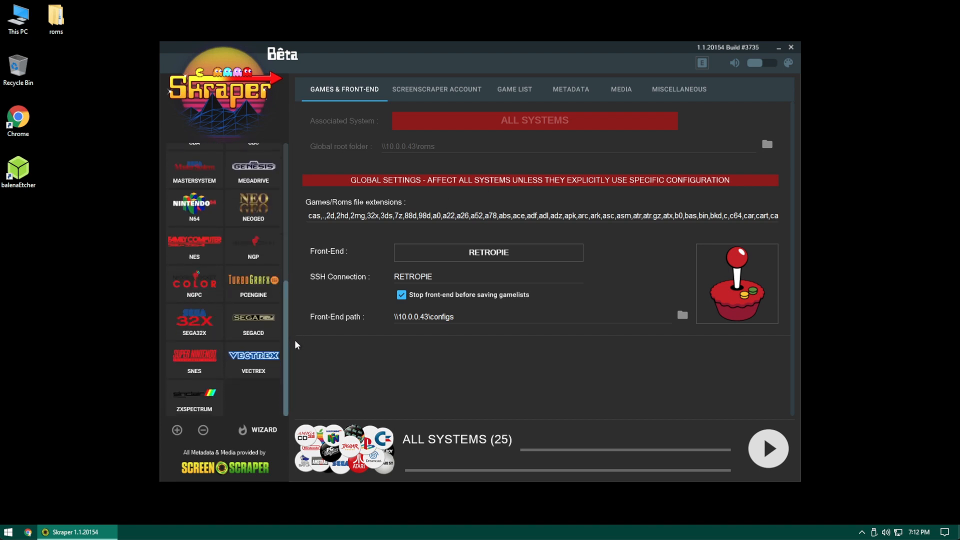
Select the SNES system and check its accepted games/roms file extensions
{"action": "left_click", "coordinate": [197, 359]}
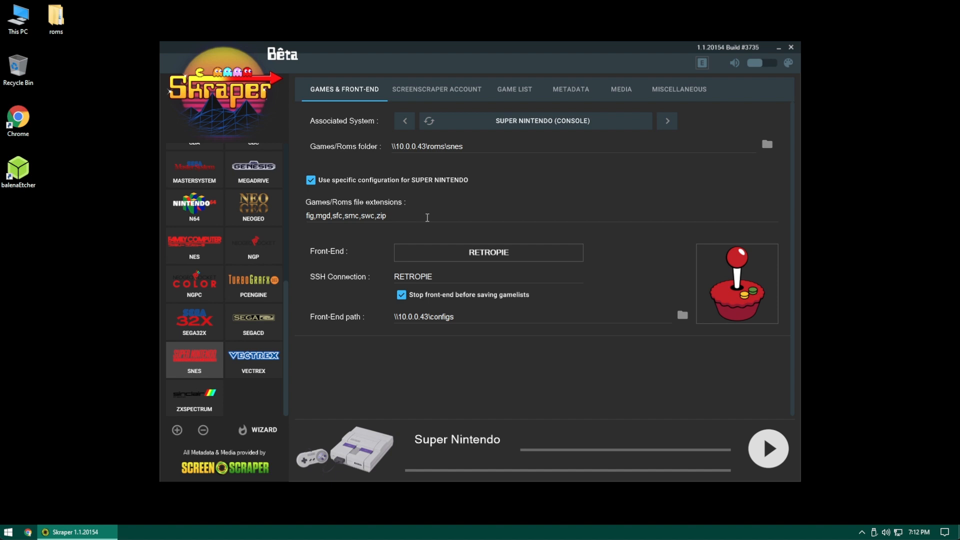
{"action": "left_click_drag", "start_coordinate": [403, 216], "coordinate": [299, 217]}
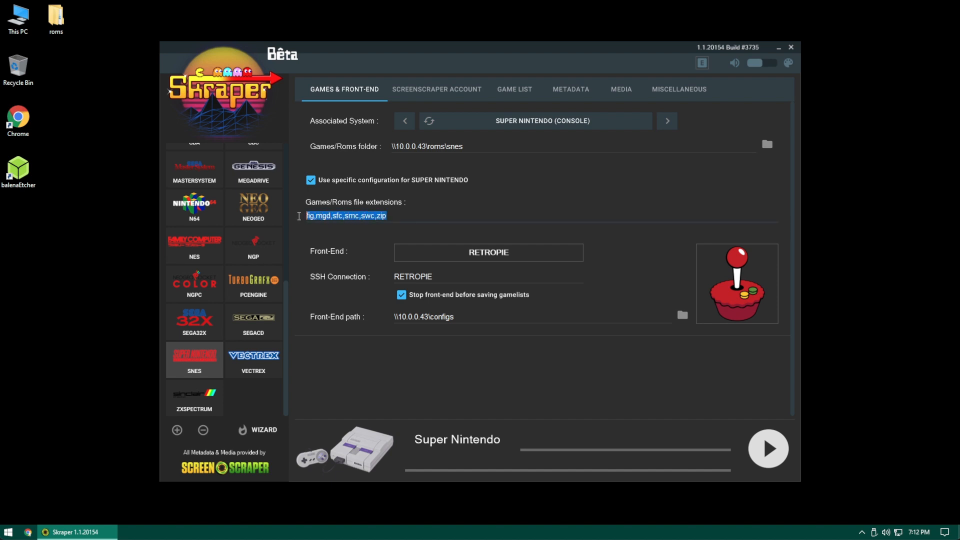
{"action": "left_click", "coordinate": [401, 217]}
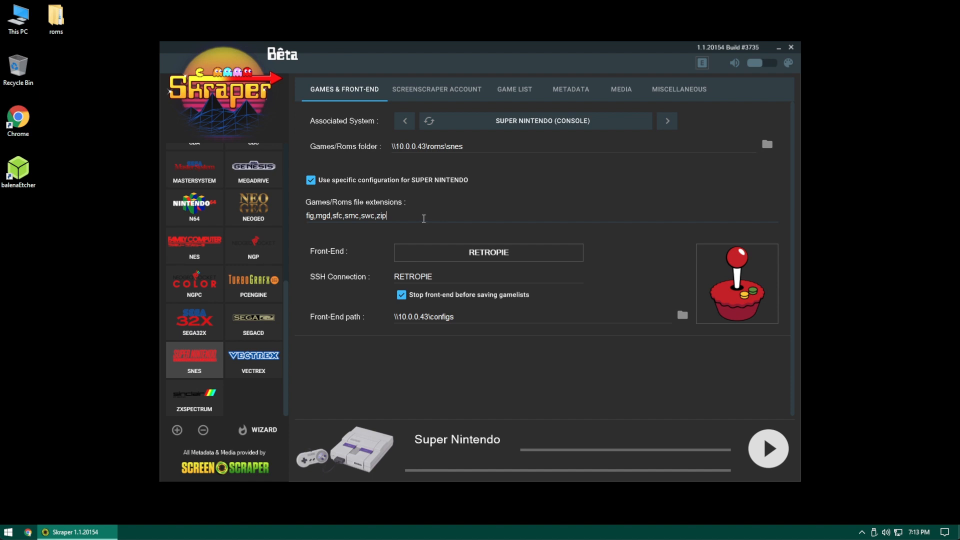
Review the ScreenScraper account, game list and metadata settings for Super Nintendo
{"action": "left_click", "coordinate": [439, 91]}
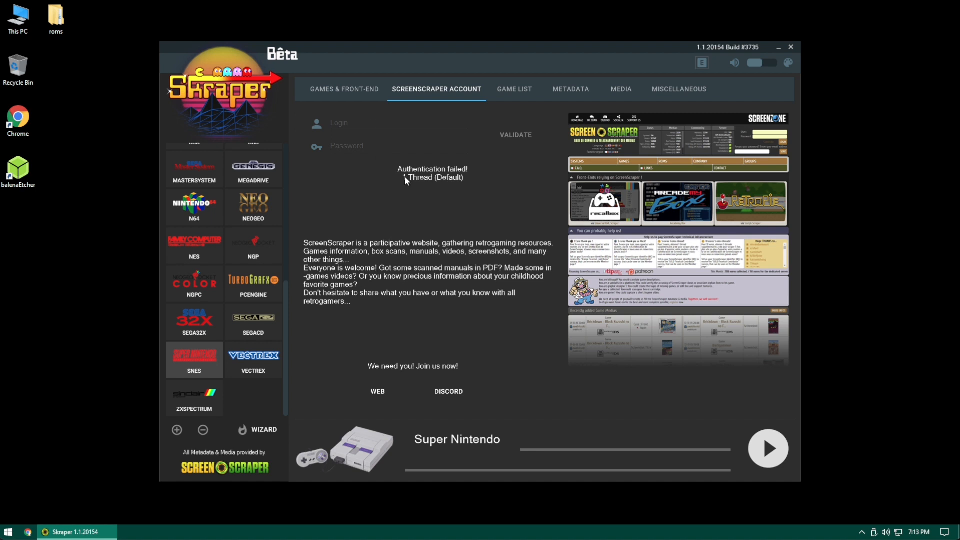
{"action": "left_click", "coordinate": [526, 92]}
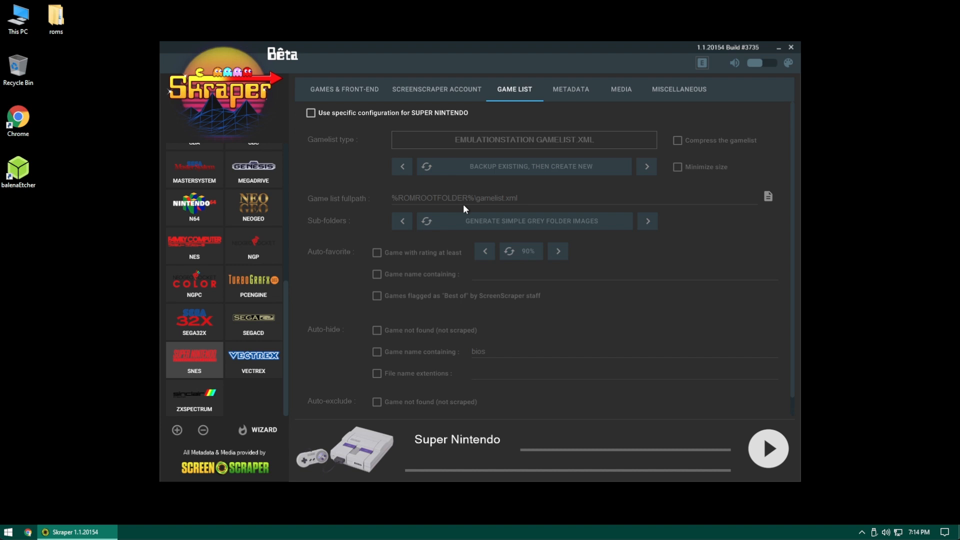
{"action": "left_click", "coordinate": [564, 91]}
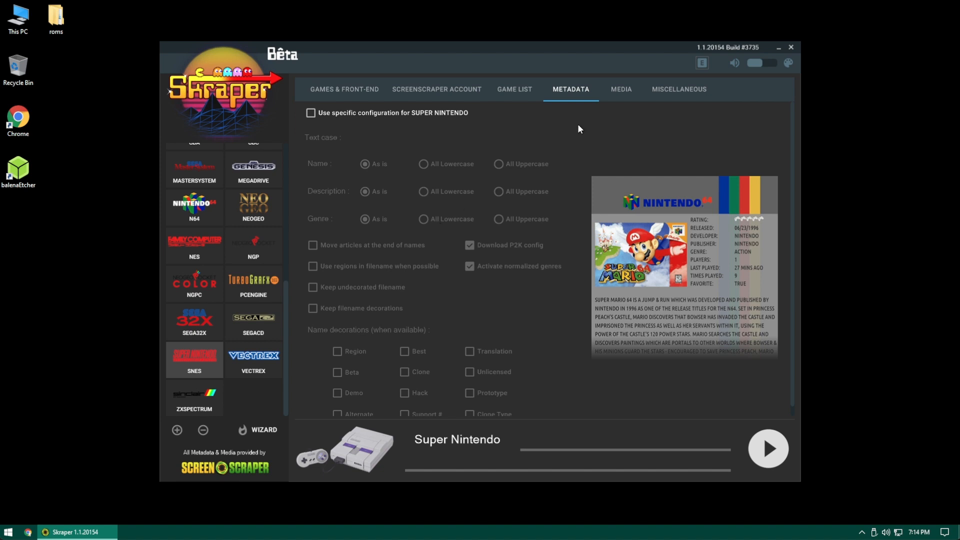
Enable the specific media configuration for Super Nintendo and change the 4 Images Mix item to an Image of type Screenshot
{"action": "left_click", "coordinate": [623, 88]}
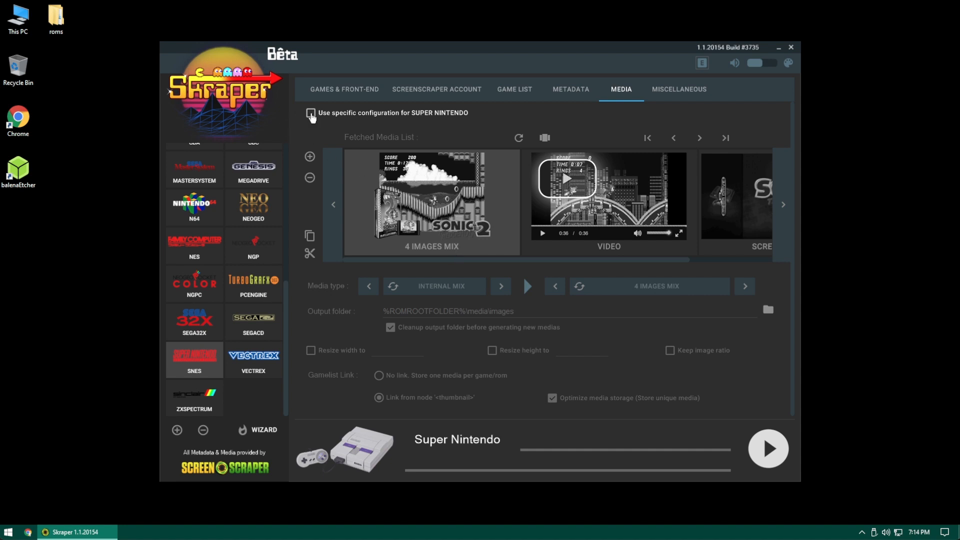
{"action": "left_click", "coordinate": [311, 113]}
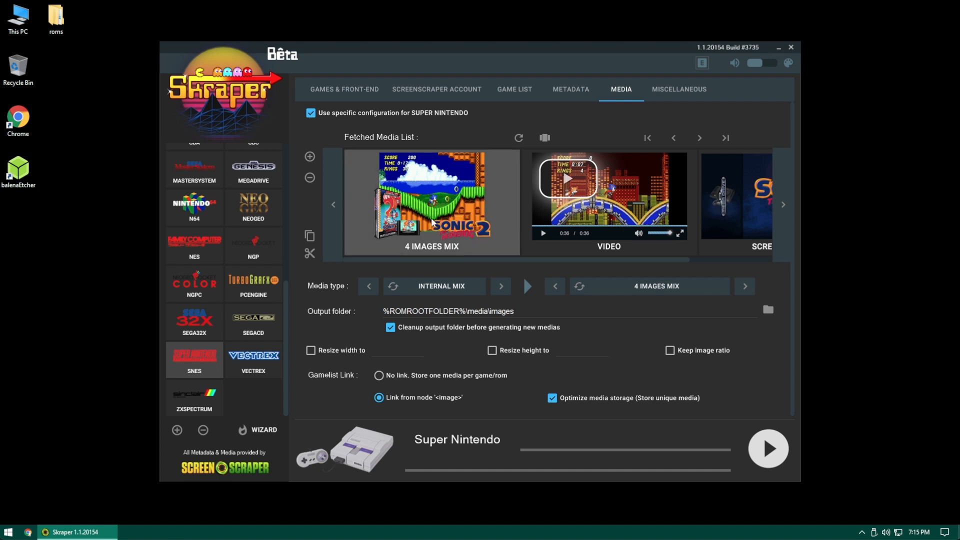
{"action": "left_click", "coordinate": [501, 286]}
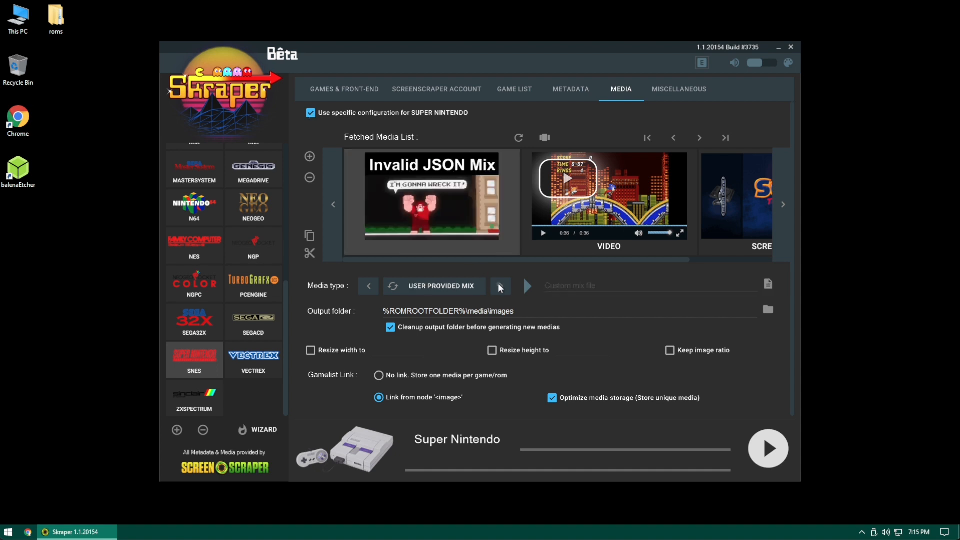
{"action": "left_click", "coordinate": [501, 286]}
{"action": "left_click", "coordinate": [501, 287]}
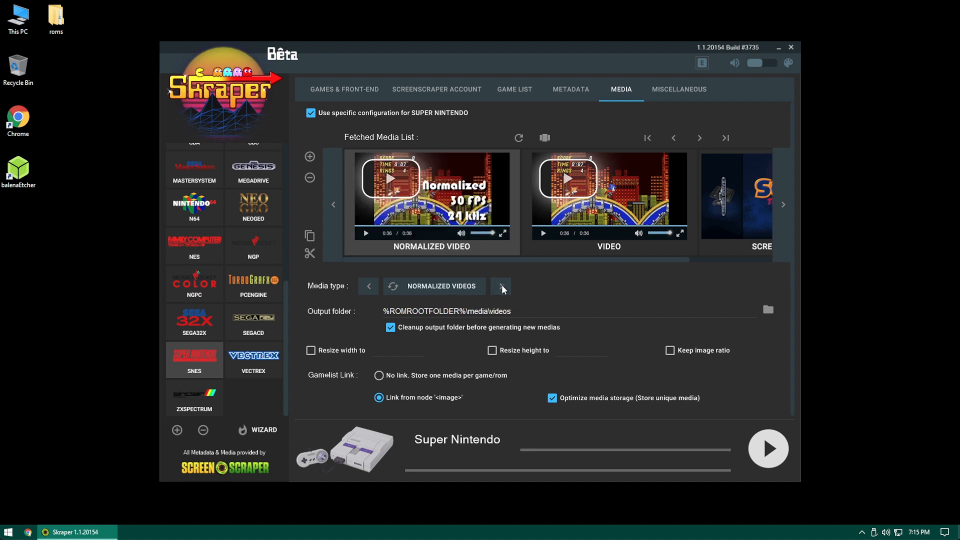
{"action": "left_click", "coordinate": [501, 287]}
{"action": "left_click", "coordinate": [501, 286]}
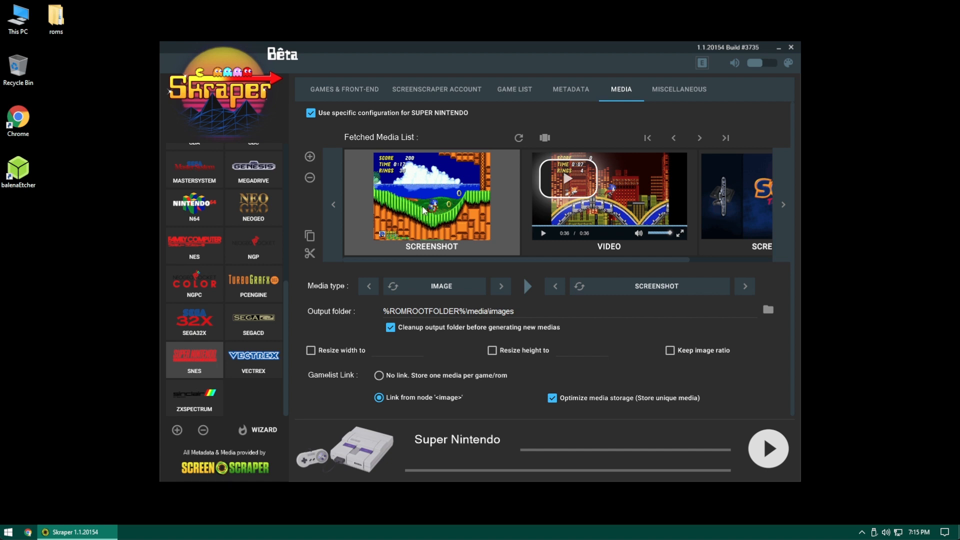
Change the Video media item to Normalized Videos and remove the ScreenMarquee item from the fetched media list
{"action": "left_click", "coordinate": [633, 212]}
{"action": "left_click", "coordinate": [501, 289]}
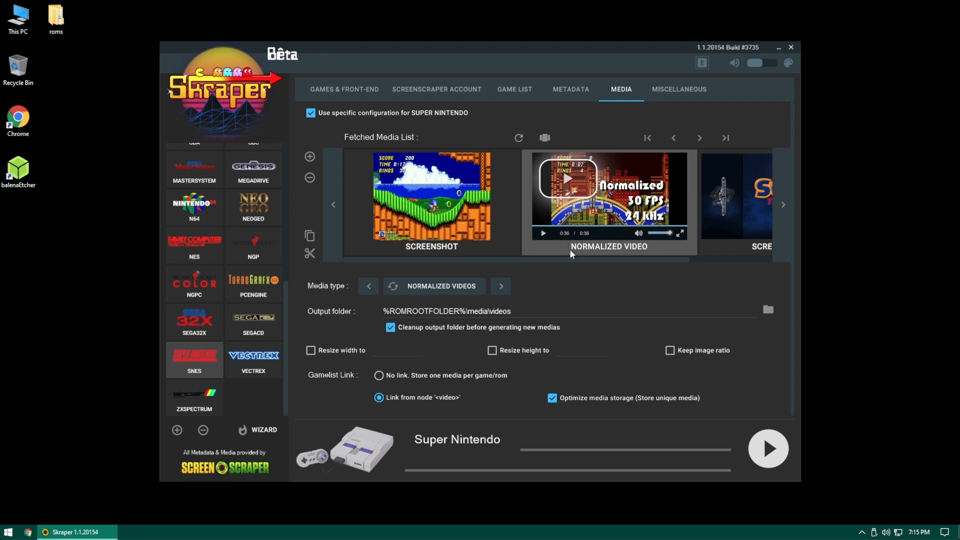
{"action": "left_click_drag", "start_coordinate": [594, 263], "coordinate": [734, 261]}
{"action": "left_click", "coordinate": [712, 202]}
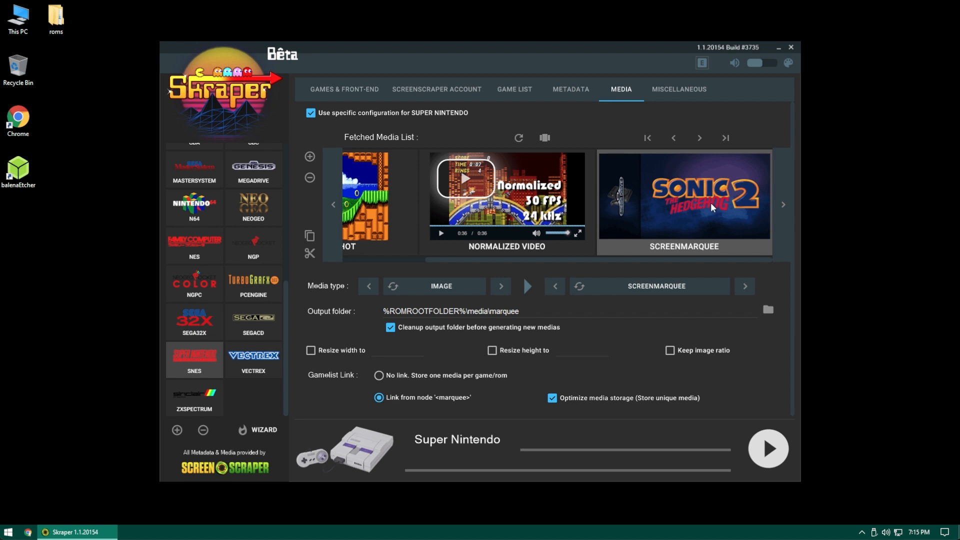
{"action": "left_click", "coordinate": [310, 179]}
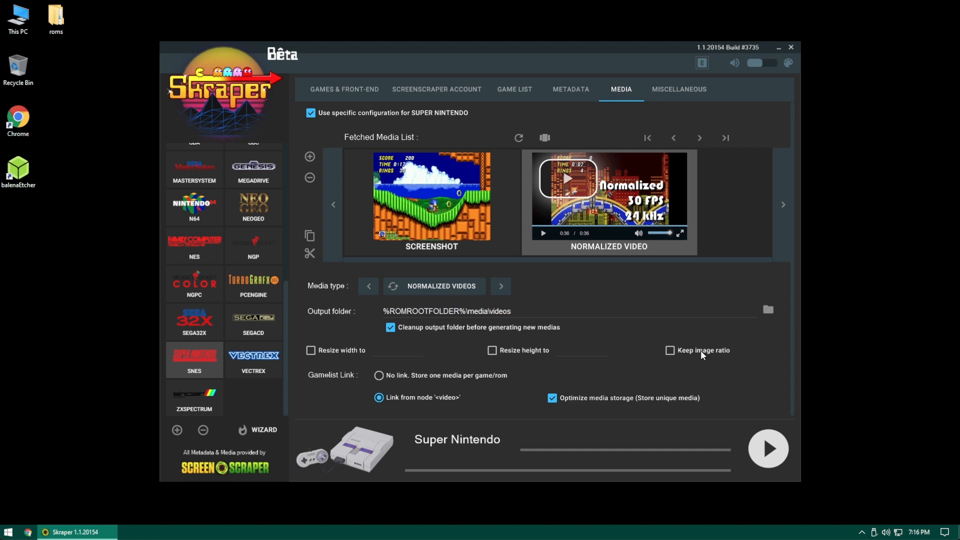
Try the Super Nintendo-specific miscellaneous configuration, cycling through the database matching methods, and disable it again
{"action": "left_click", "coordinate": [684, 92]}
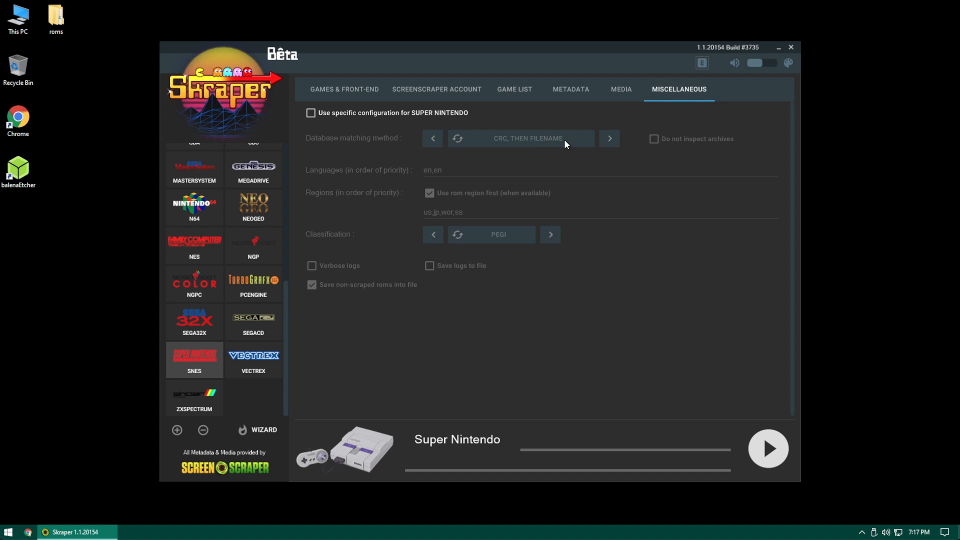
{"action": "left_click", "coordinate": [311, 115]}
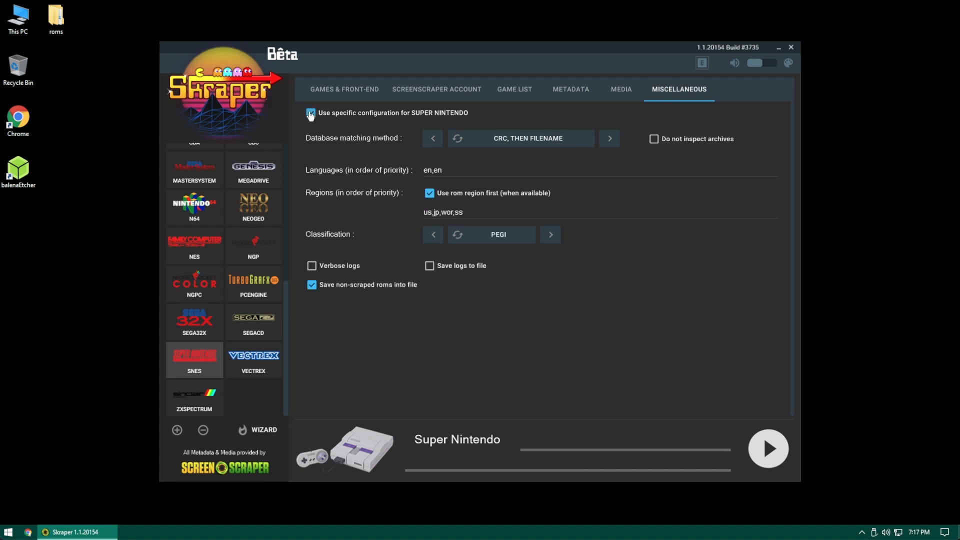
{"action": "left_click", "coordinate": [609, 140]}
{"action": "left_click", "coordinate": [615, 138]}
{"action": "left_click", "coordinate": [614, 138]}
{"action": "left_click", "coordinate": [311, 114]}
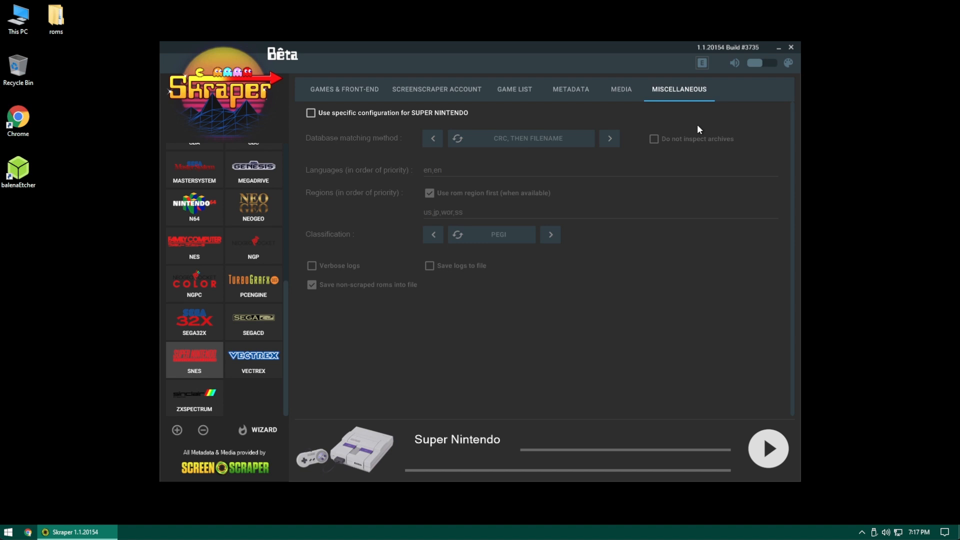
Run the scrape for Super Nintendo and close the report once it completes
{"action": "left_click", "coordinate": [770, 449]}
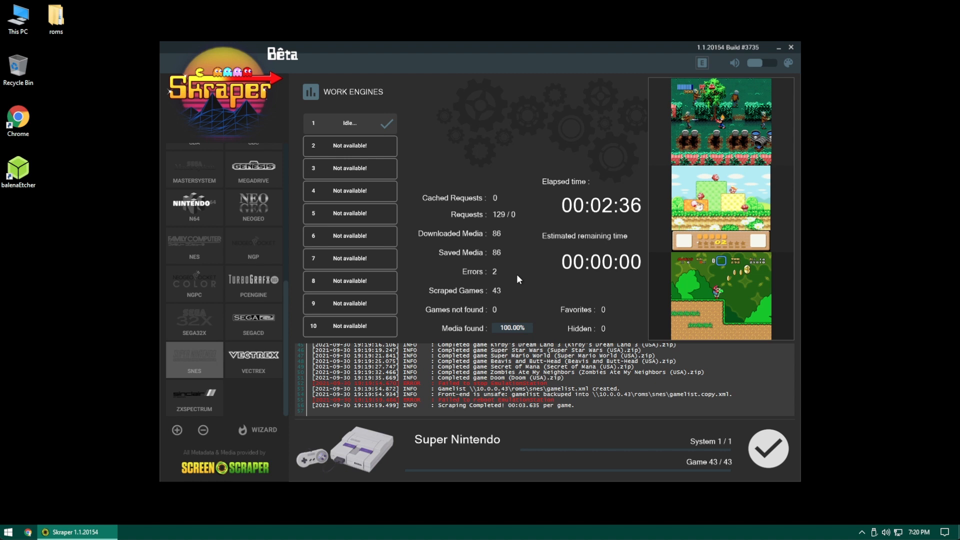
{"action": "left_click", "coordinate": [776, 448]}
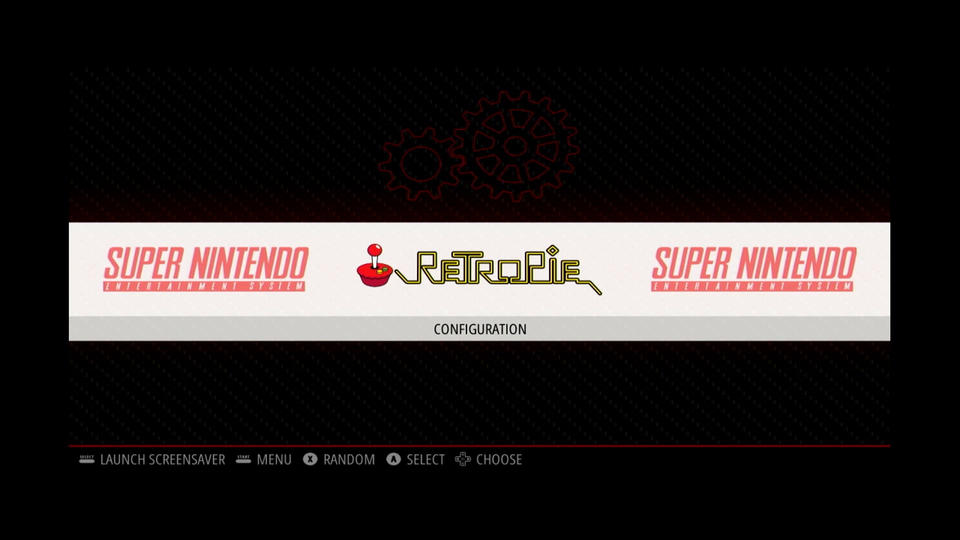
Switch to EmulationStation on the RetroPie and restart it, confirming the restart
{"action": "key", "text": "Return"}
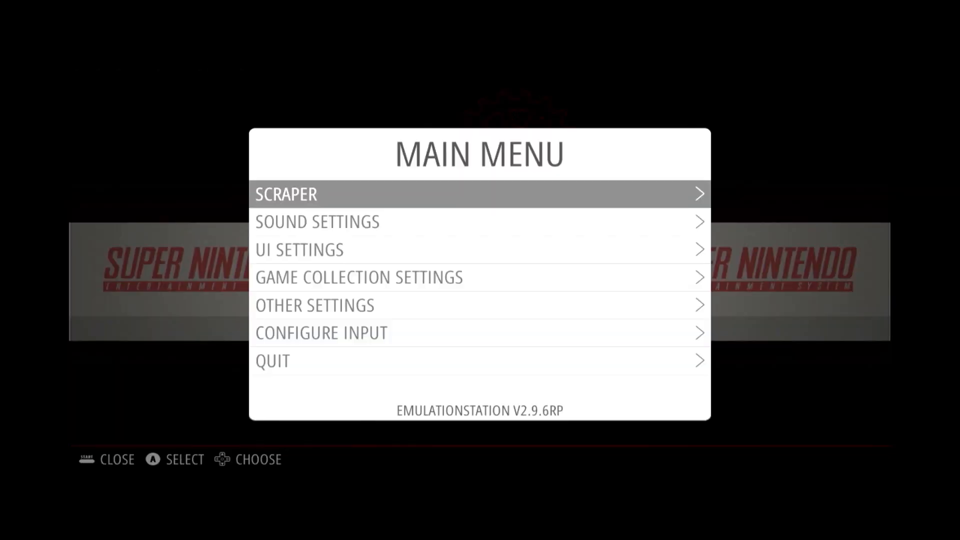
{"action": "key", "text": "Down"}
{"action": "key", "text": "Down"}
{"action": "key", "text": "Down"}
{"action": "key", "text": "Down"}
{"action": "key", "text": "Down"}
{"action": "key", "text": "Down"}
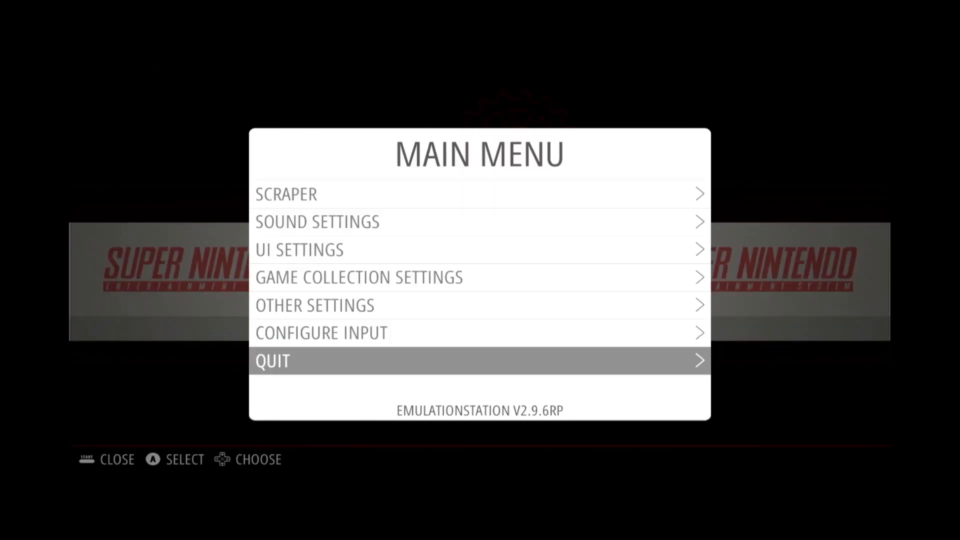
{"action": "key", "text": "Return"}
{"action": "key", "text": "Return"}
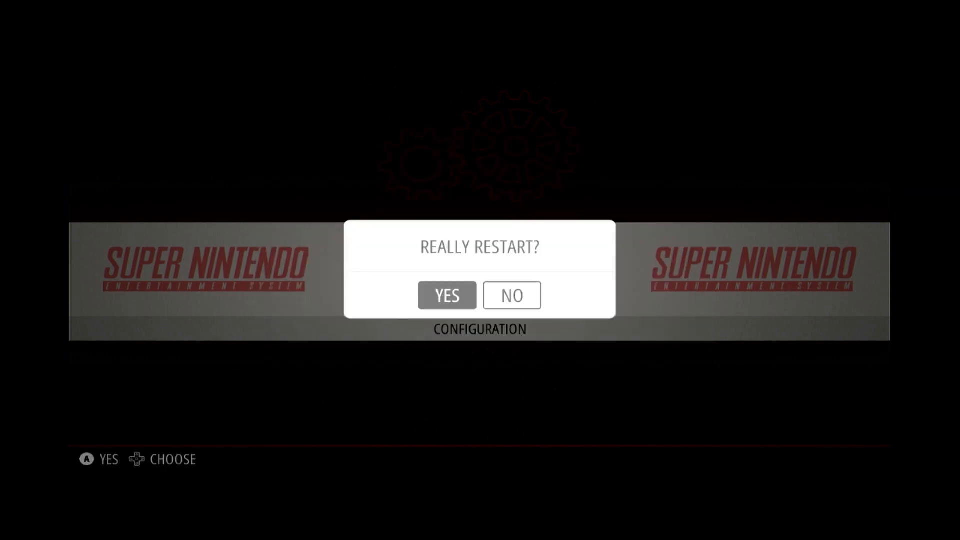
{"action": "key", "text": "Return"}
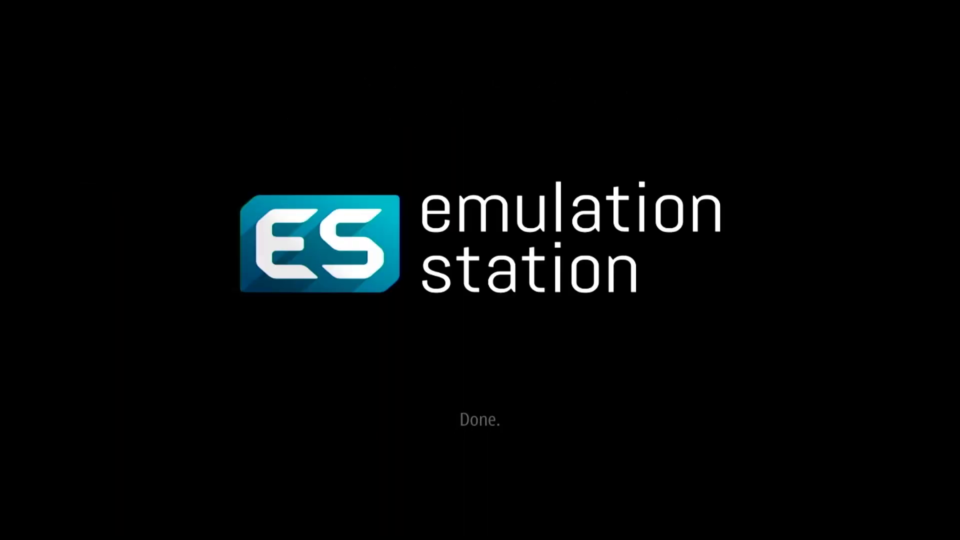
Open the Super Nintendo game list and examine the scraped media and descriptions of Aladdin and Battle Cars
{"action": "key", "text": "Right"}
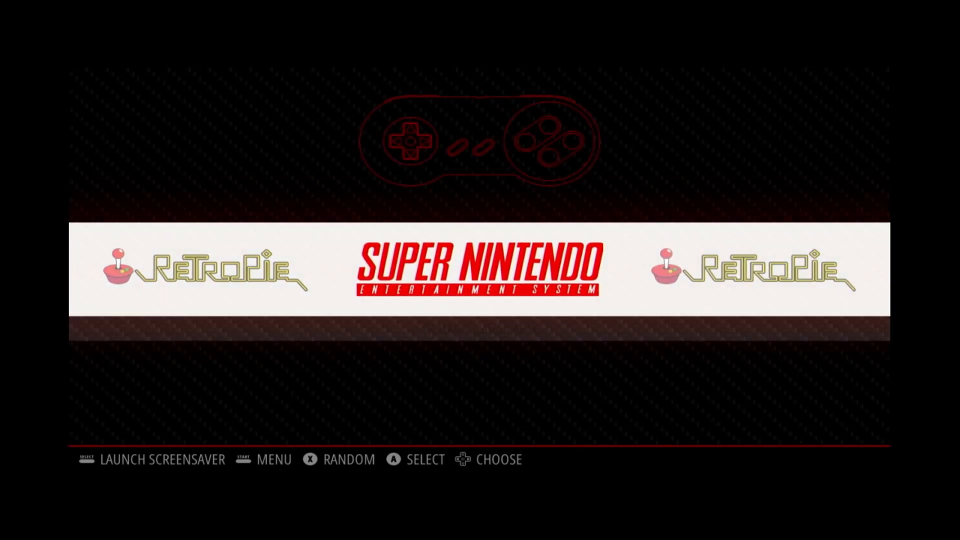
{"action": "key", "text": "Return"}
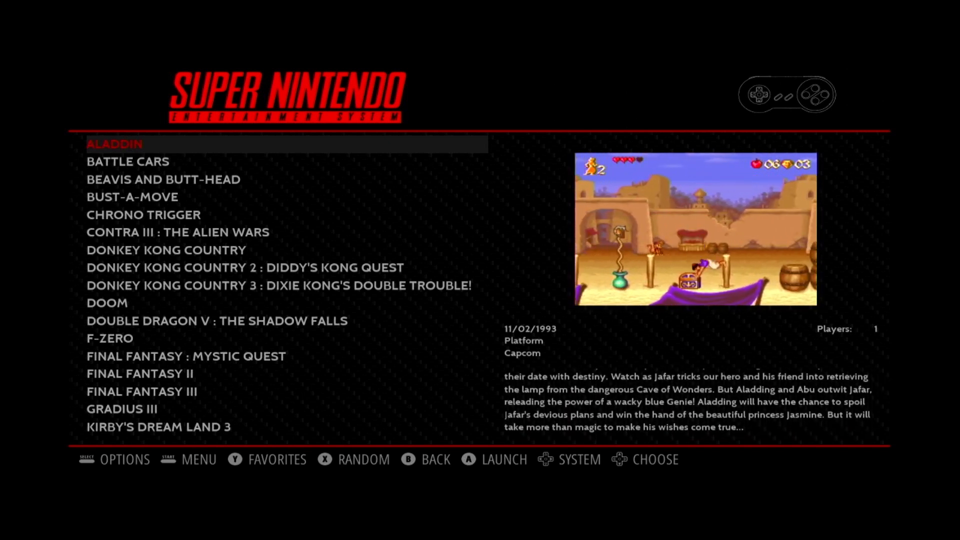
{"action": "key", "text": "Down"}
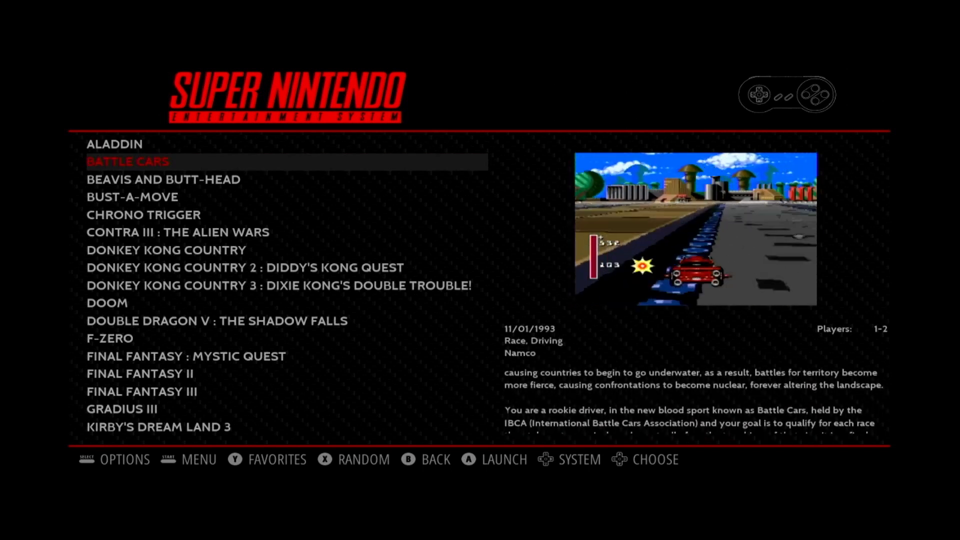
Examine the scraped videos and descriptions of Beavis and Butt-Head and Bust-A-Move
{"action": "key", "text": "Down"}
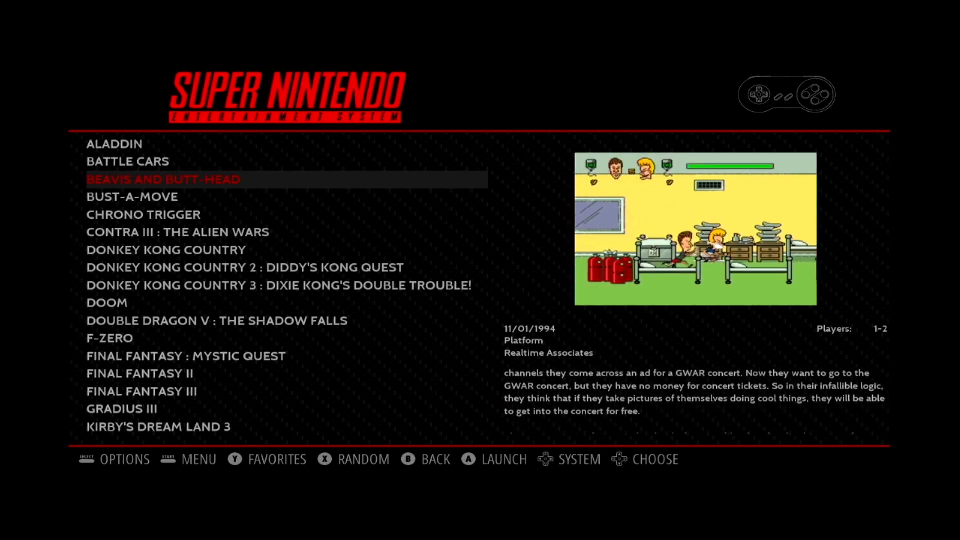
{"action": "key", "text": "Down"}
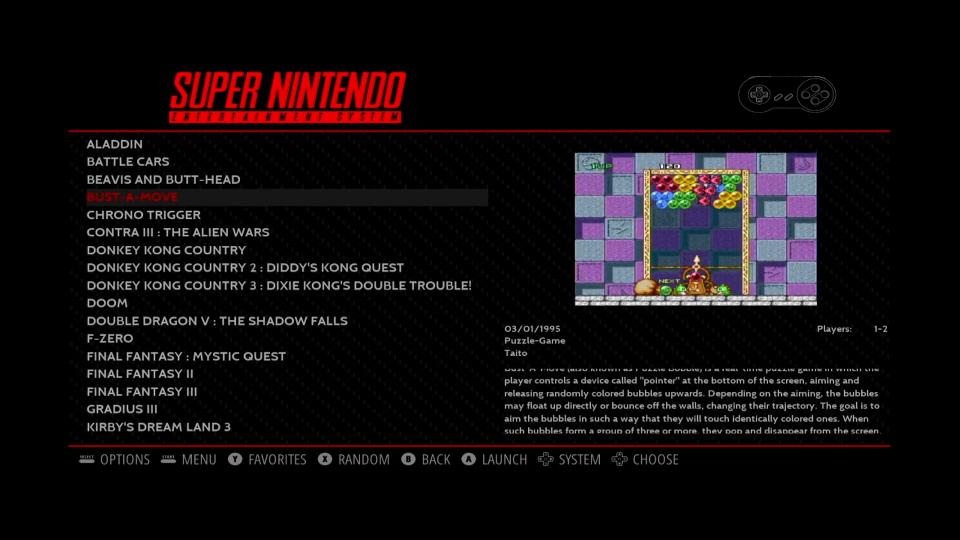
Set the gamelist view style to Detailed in the UI settings and return to the Super Nintendo game list
{"action": "key", "text": "Return"}
{"action": "key", "text": "Down"}
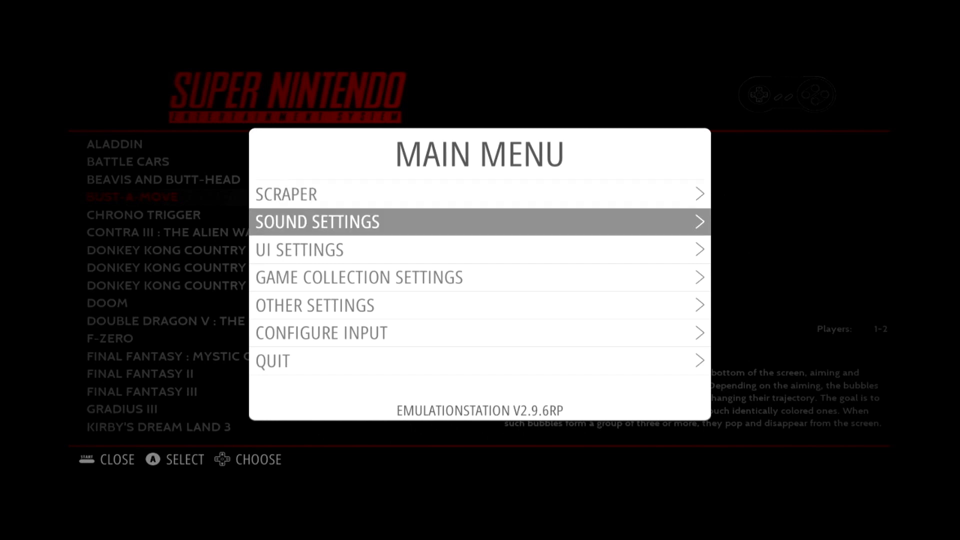
{"action": "key", "text": "Down"}
{"action": "key", "text": "Return"}
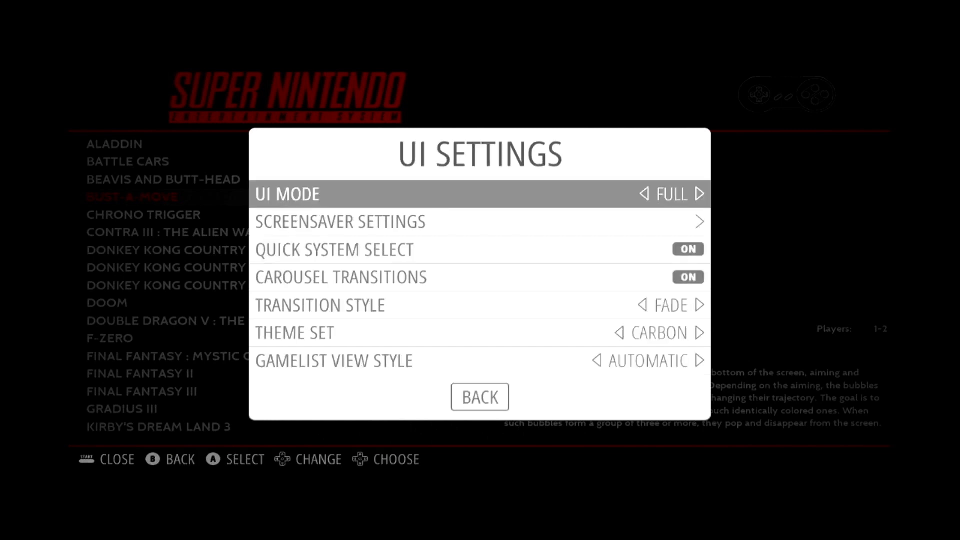
{"action": "key", "text": "Down"}
{"action": "key", "text": "Down"}
{"action": "key", "text": "Down"}
{"action": "key", "text": "Down"}
{"action": "key", "text": "Down"}
{"action": "key", "text": "Down"}
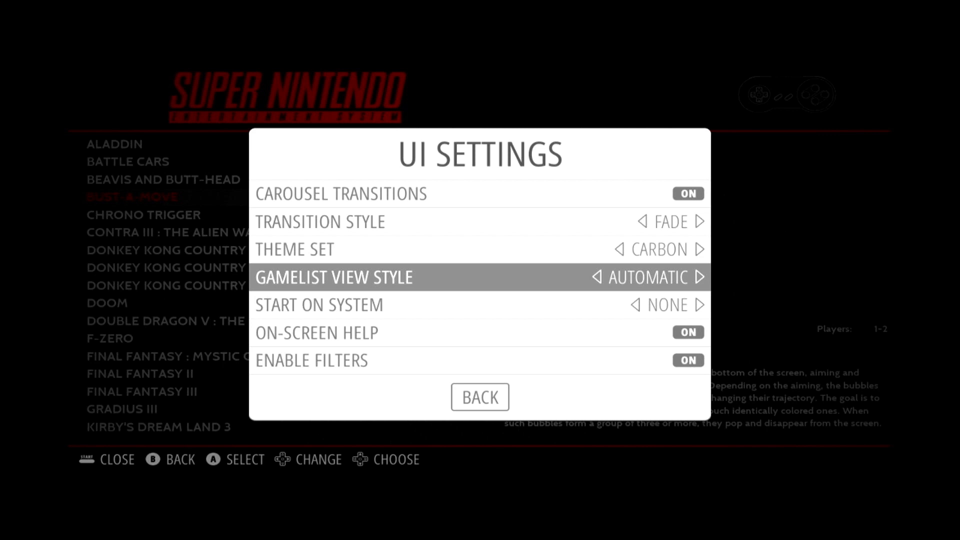
{"action": "key", "text": "Right"}
{"action": "key", "text": "Right"}
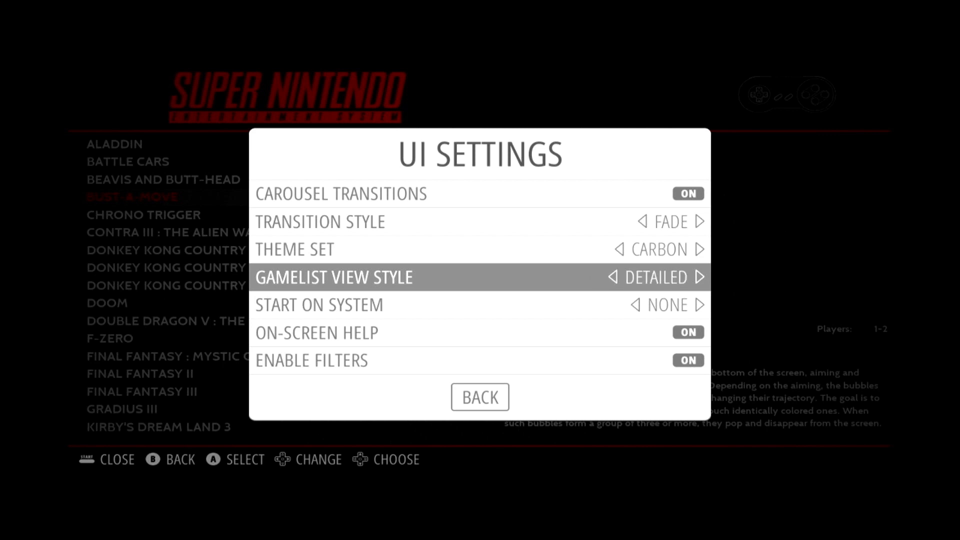
{"action": "key", "text": "Right"}
{"action": "key", "text": "Left"}
{"action": "key", "text": "Return"}
{"action": "key", "text": "Return"}
{"action": "key", "text": "Escape"}
{"action": "key", "text": "Escape"}
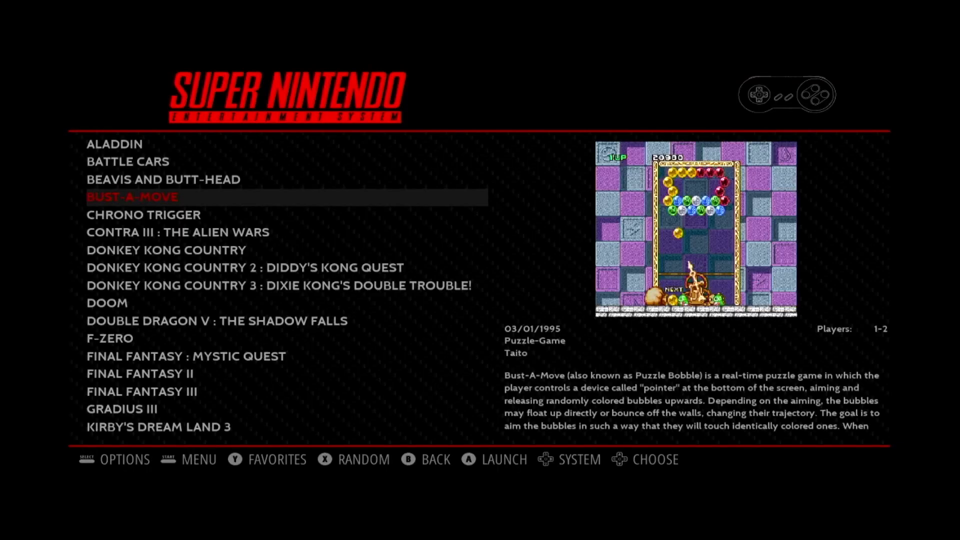
Browse from Bust-A-Move to Secret of Evermore, examining the scraped still images and descriptions in the Detailed view
{"action": "key", "text": "Down"}
{"action": "key", "text": "Down"}
{"action": "key", "text": "Down"}
{"action": "key", "text": "Down"}
{"action": "key", "text": "Down"}
{"action": "key", "text": "Down"}
{"action": "key", "text": "Down"}
{"action": "key", "text": "Down"}
{"action": "key", "text": "Down"}
{"action": "key", "text": "Down"}
{"action": "key", "text": "Down"}
{"action": "key", "text": "Down"}
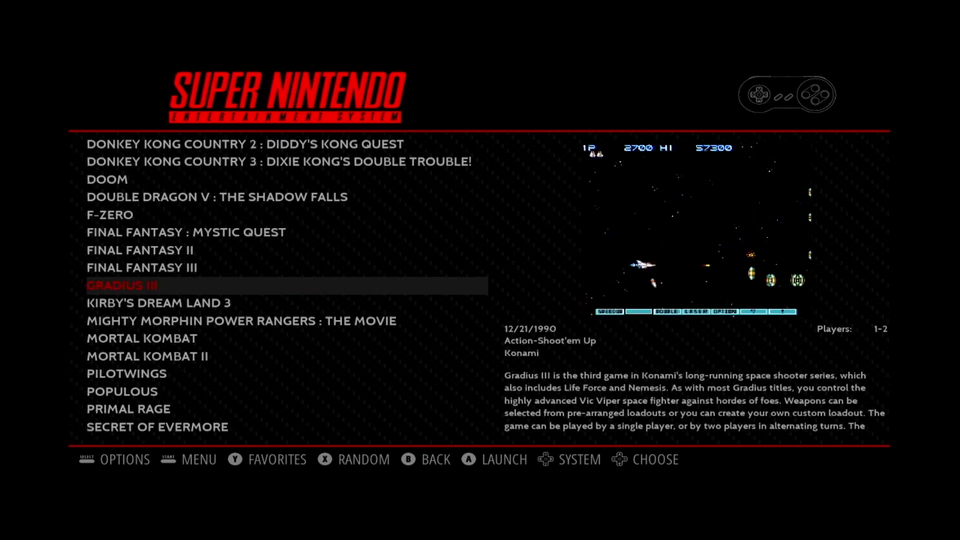
{"action": "key", "text": "Down"}
{"action": "key", "text": "Down"}
{"action": "key", "text": "Down"}
{"action": "key", "text": "Down"}
{"action": "key", "text": "Down"}
{"action": "key", "text": "Down"}
{"action": "key", "text": "Down"}
{"action": "key", "text": "Down"}
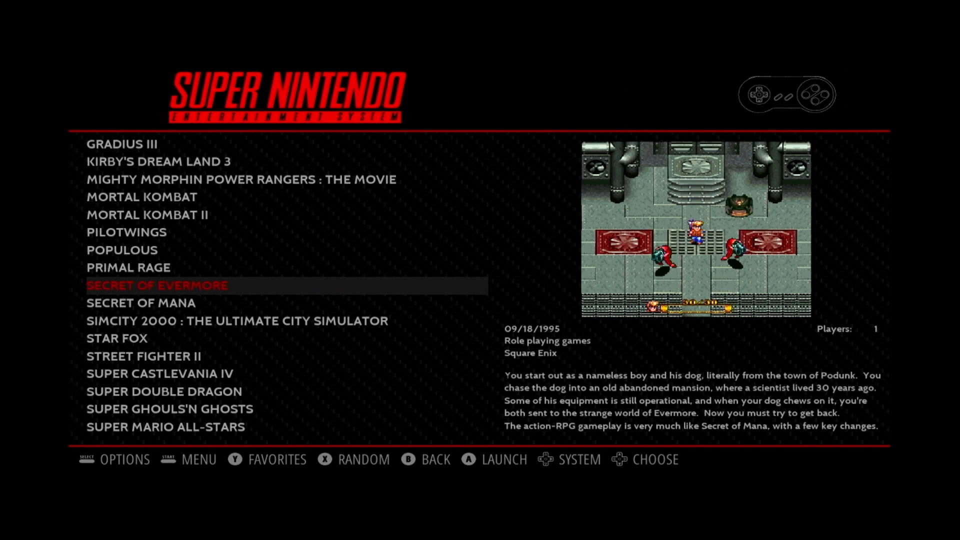
Switch the gamelist view style from Detailed back to one that plays video previews, and return to the game list
{"action": "key", "text": "Return"}
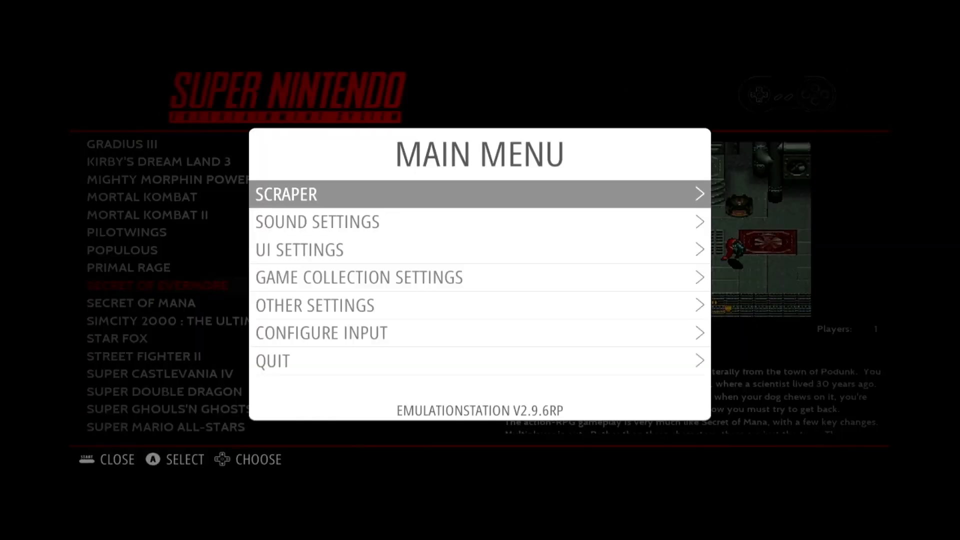
{"action": "key", "text": "Down"}
{"action": "key", "text": "Down"}
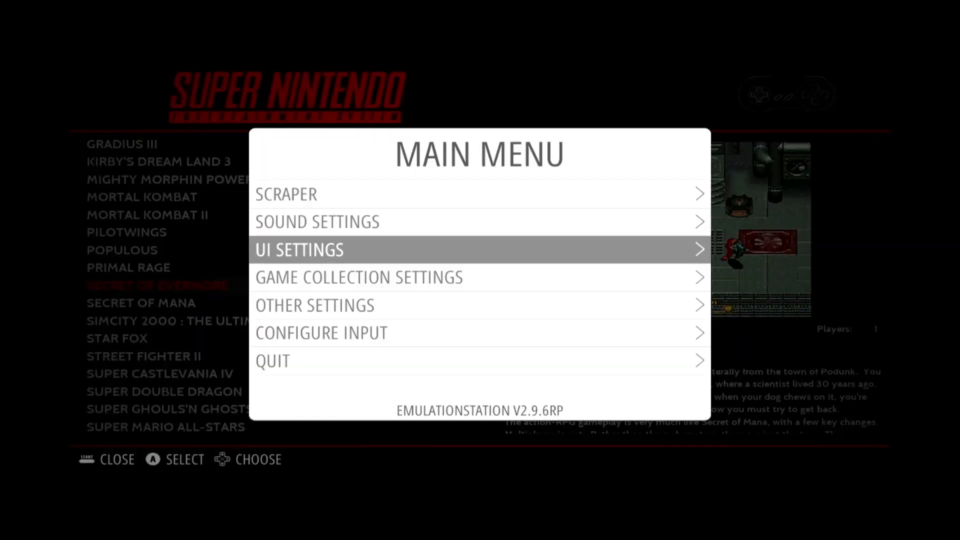
{"action": "key", "text": "Return"}
{"action": "key", "text": "Down"}
{"action": "key", "text": "Down"}
{"action": "key", "text": "Down"}
{"action": "key", "text": "Down"}
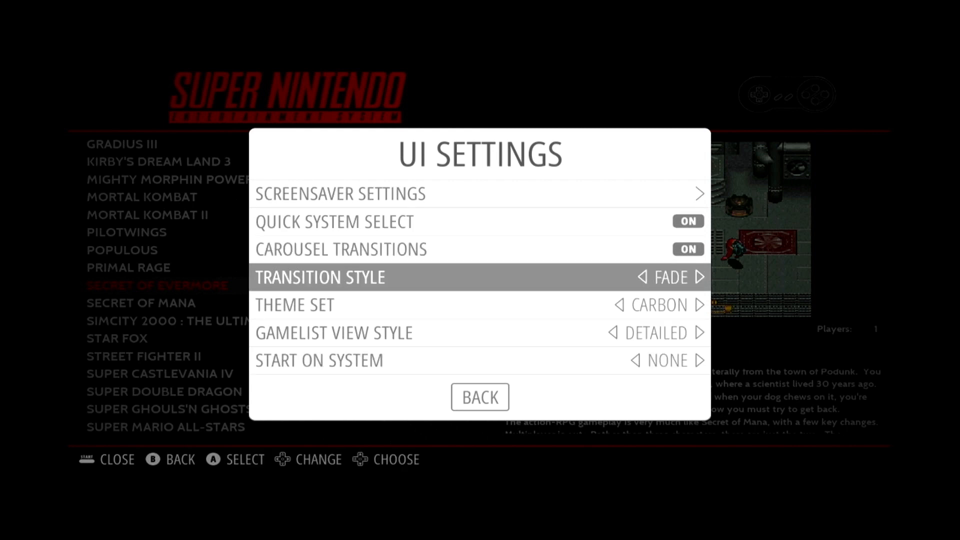
{"action": "key", "text": "Down"}
{"action": "key", "text": "Down"}
{"action": "key", "text": "Right"}
{"action": "key", "text": "Right"}
{"action": "key", "text": "Right"}
{"action": "key", "text": "Return"}
{"action": "key", "text": "Escape"}
{"action": "key", "text": "Escape"}
{"action": "key", "text": "Escape"}
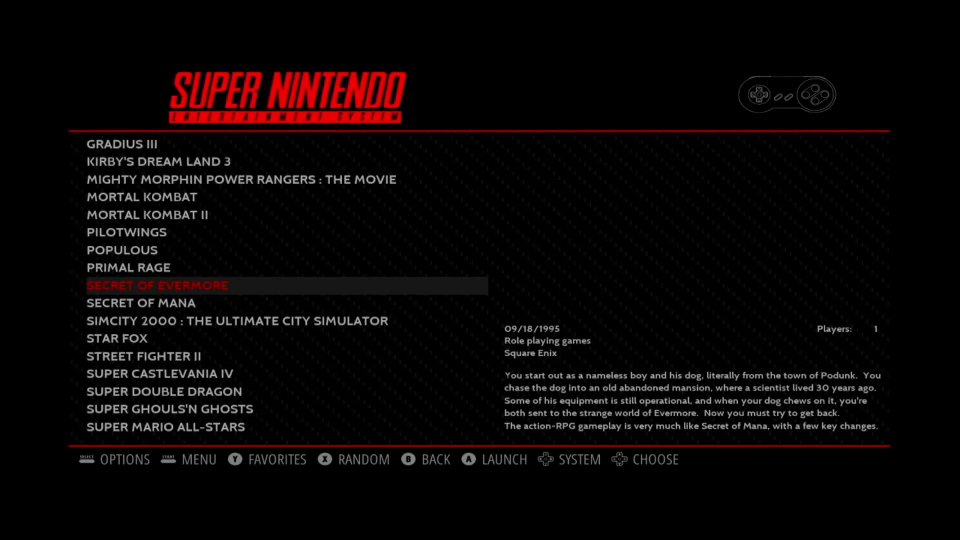
Examine the scraped videos and descriptions from Secret of Mana through Super Mario World, and return to the system selection
{"action": "key", "text": "Down"}
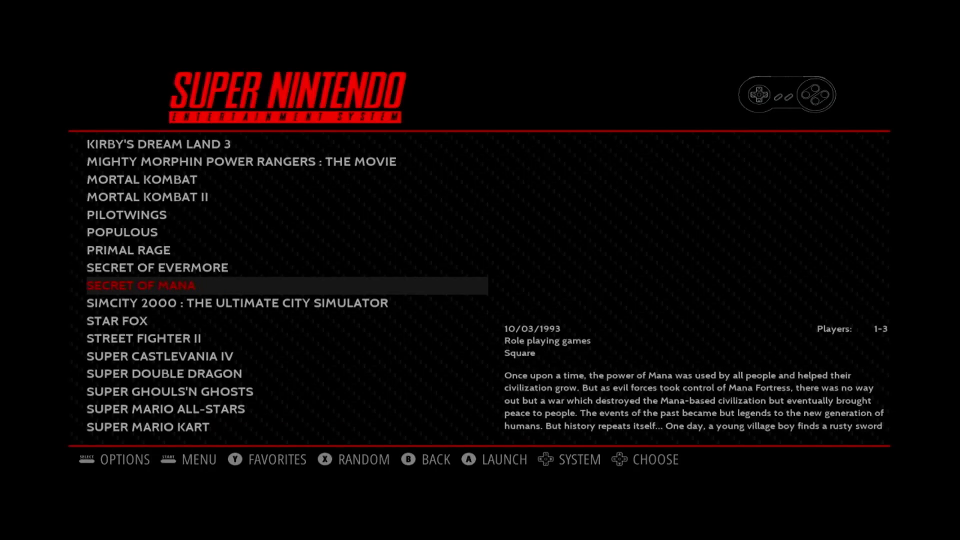
{"action": "key", "text": "Down"}
{"action": "key", "text": "Escape"}
{"action": "key", "text": "Return"}
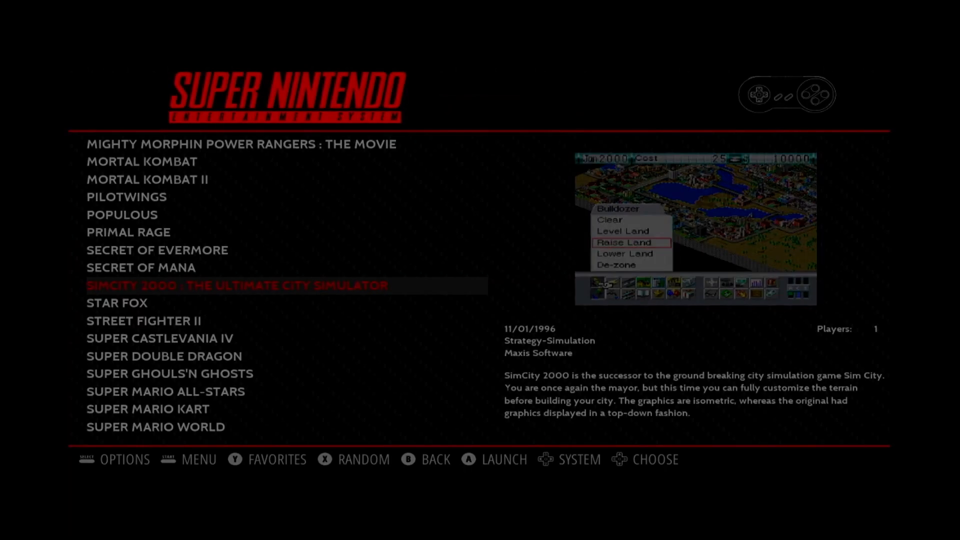
{"action": "key", "text": "Down"}
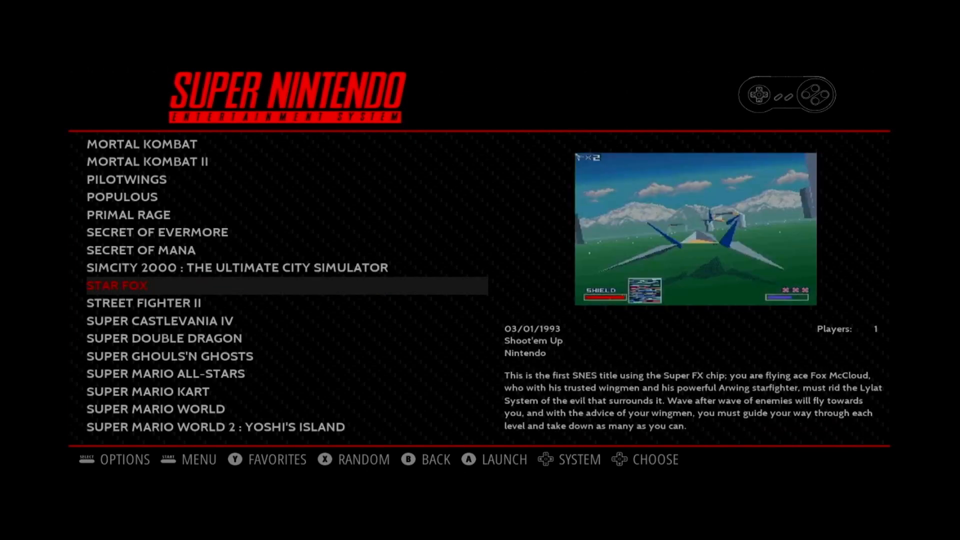
{"action": "key", "text": "Down"}
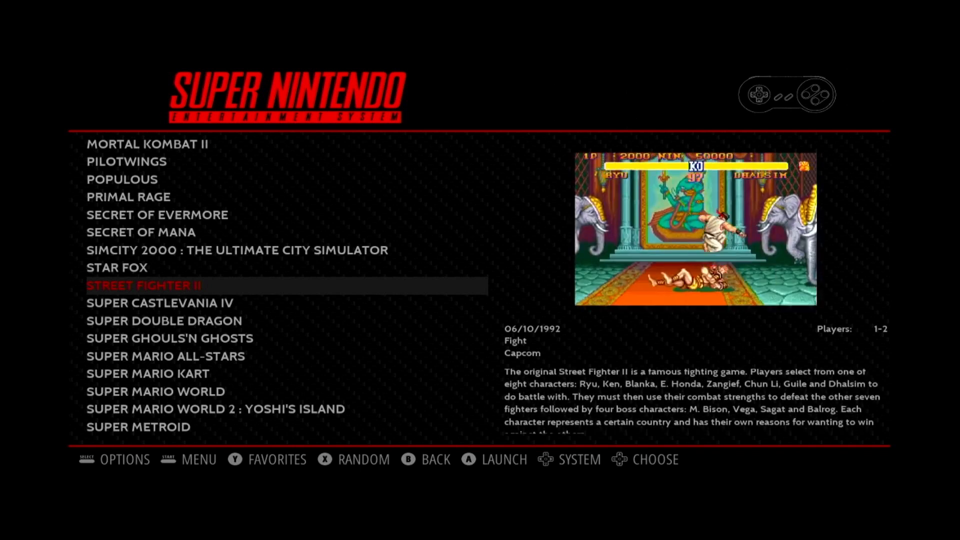
{"action": "key", "text": "Down"}
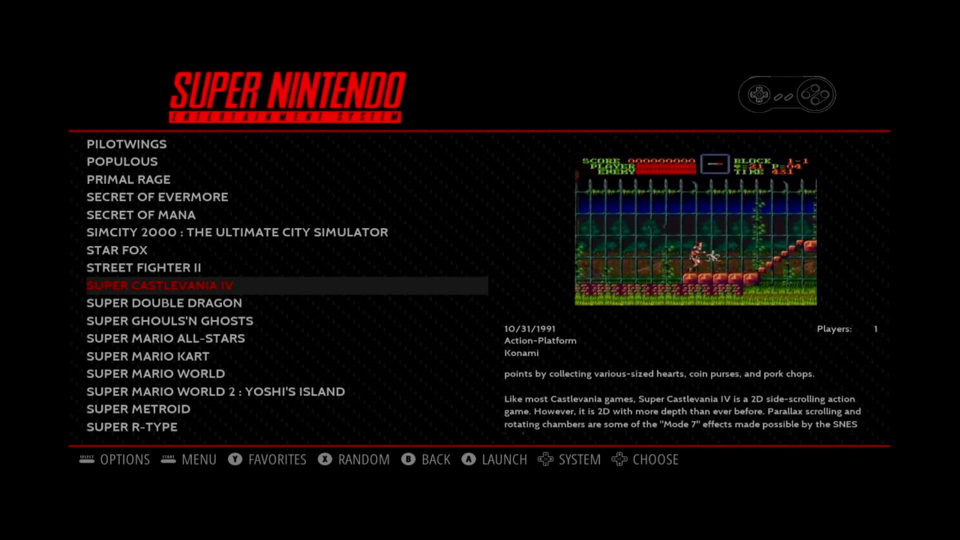
{"action": "key", "text": "Down"}
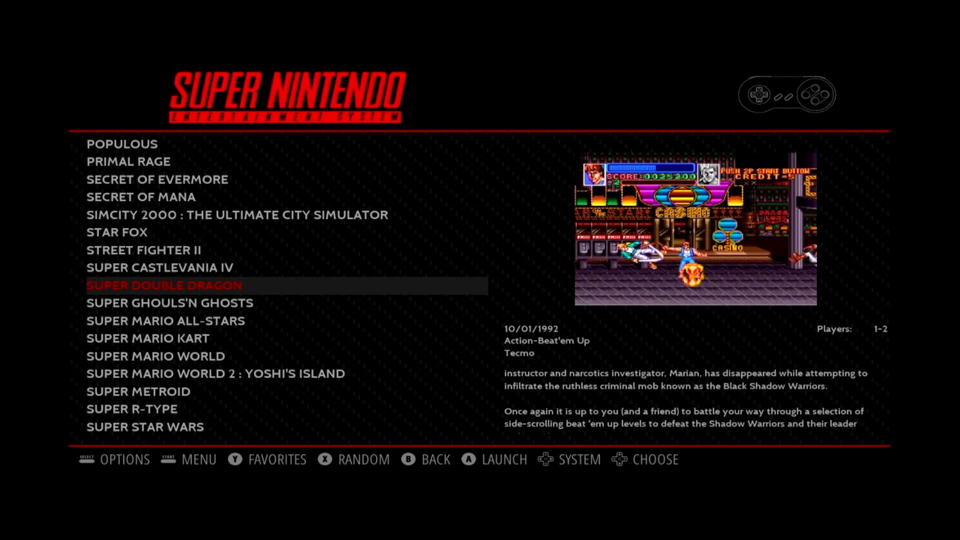
{"action": "key", "text": "Down"}
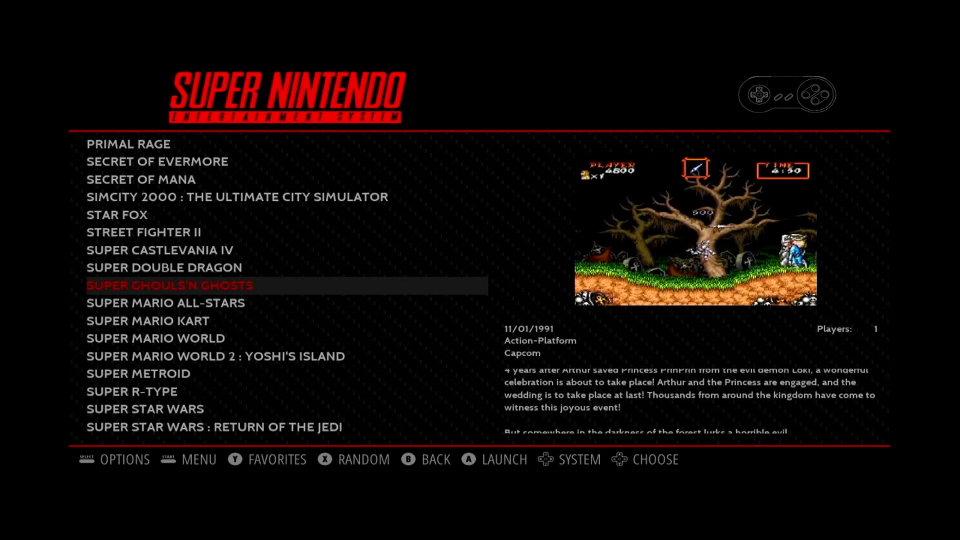
{"action": "key", "text": "Down"}
{"action": "key", "text": "Down"}
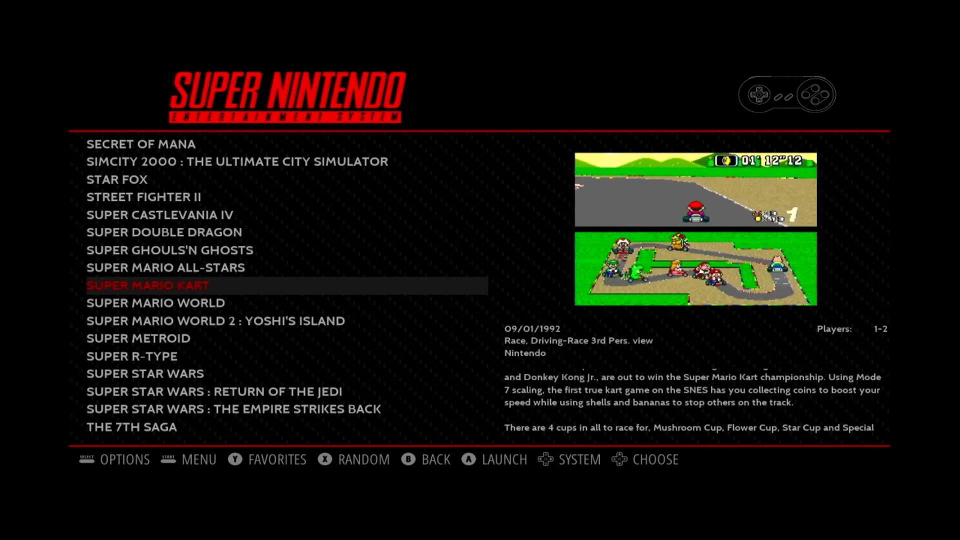
{"action": "key", "text": "Down"}
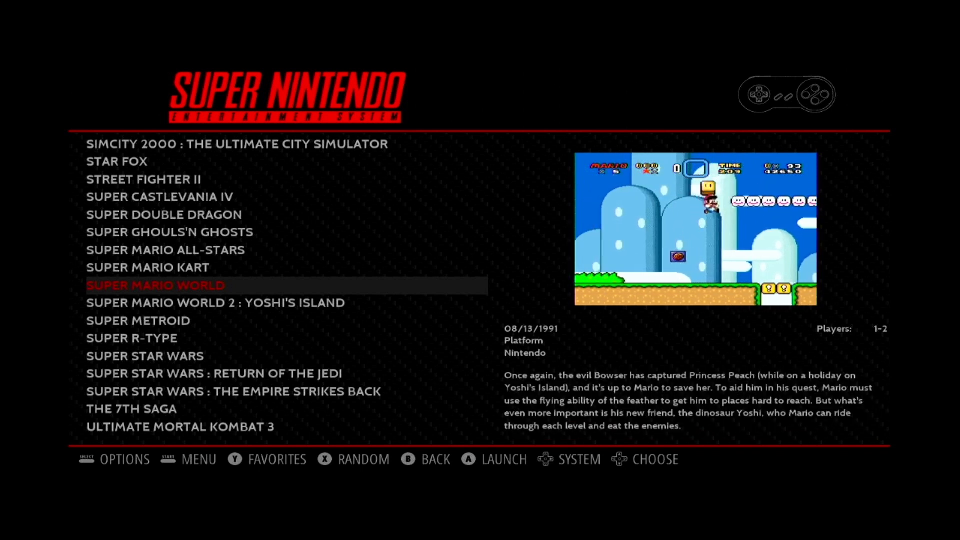
{"action": "key", "text": "a"}
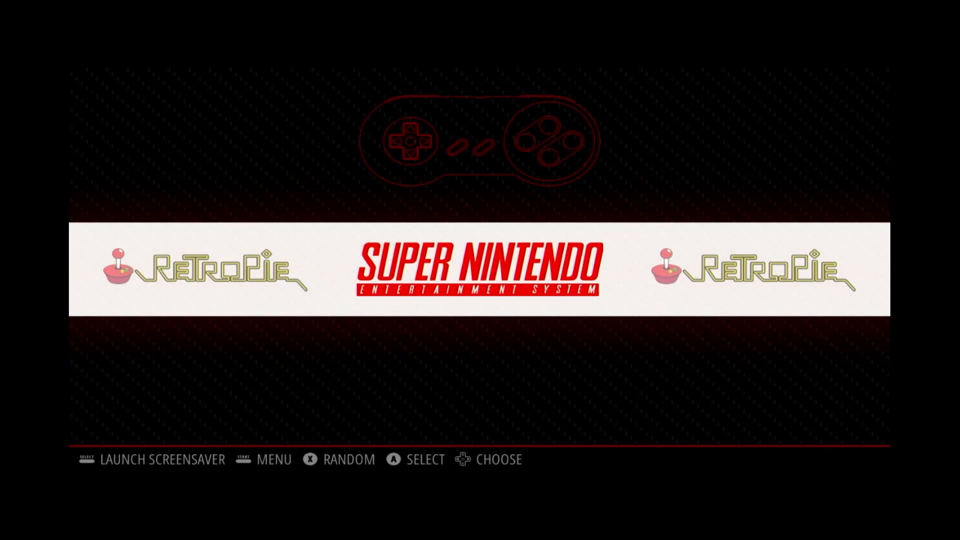